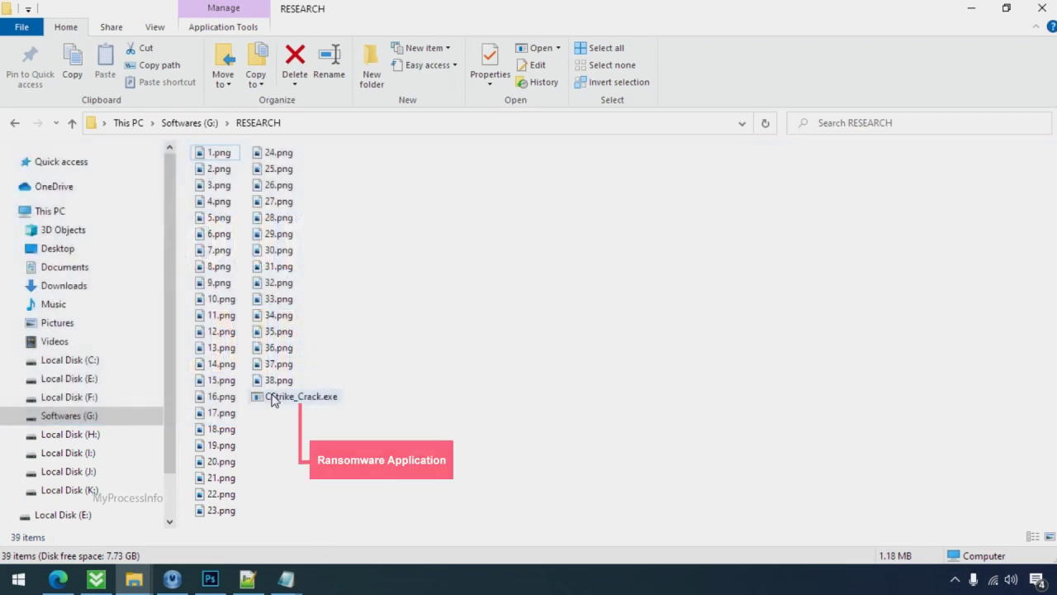
# Try stripping the mmpu extension from 8.png.mmpu by renaming the file
pyautogui.click(273, 397)
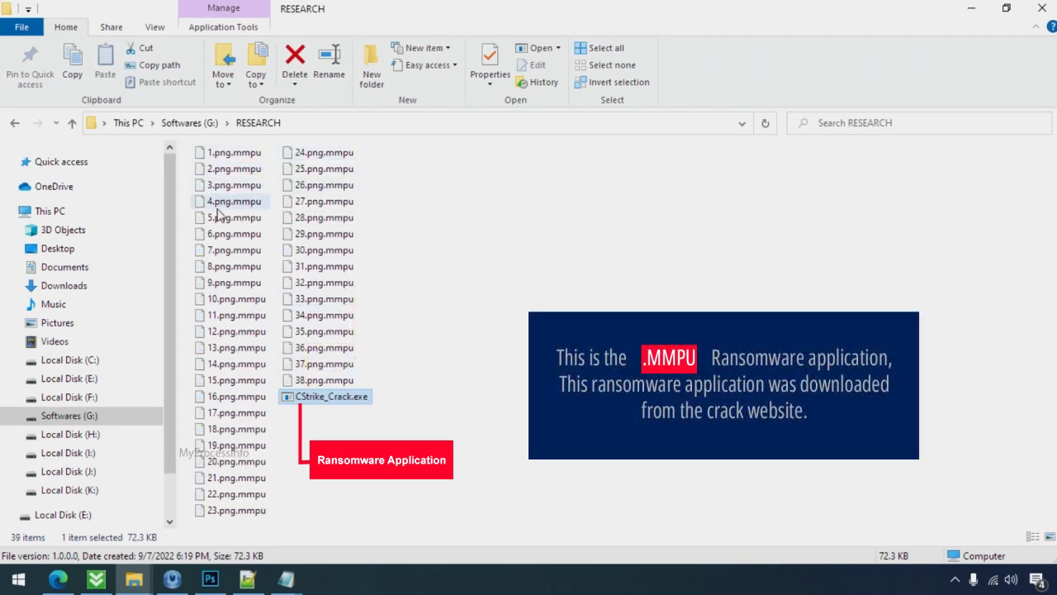
pyautogui.click(246, 268)
pyautogui.click(246, 269)
pyautogui.moveTo(241, 266); pyautogui.dragTo(274, 267)
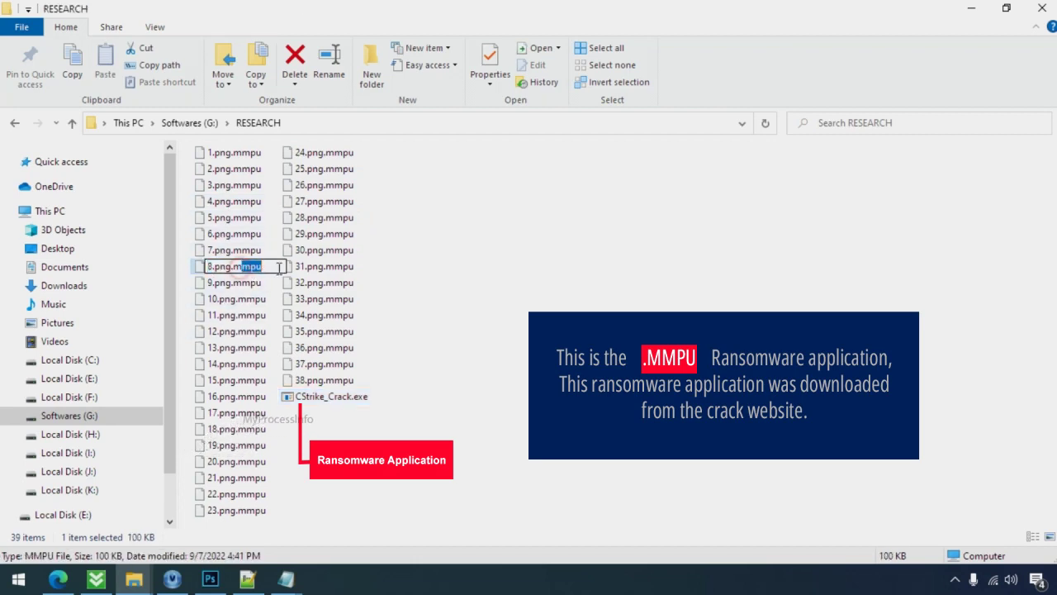
pyautogui.press('BackSpace')
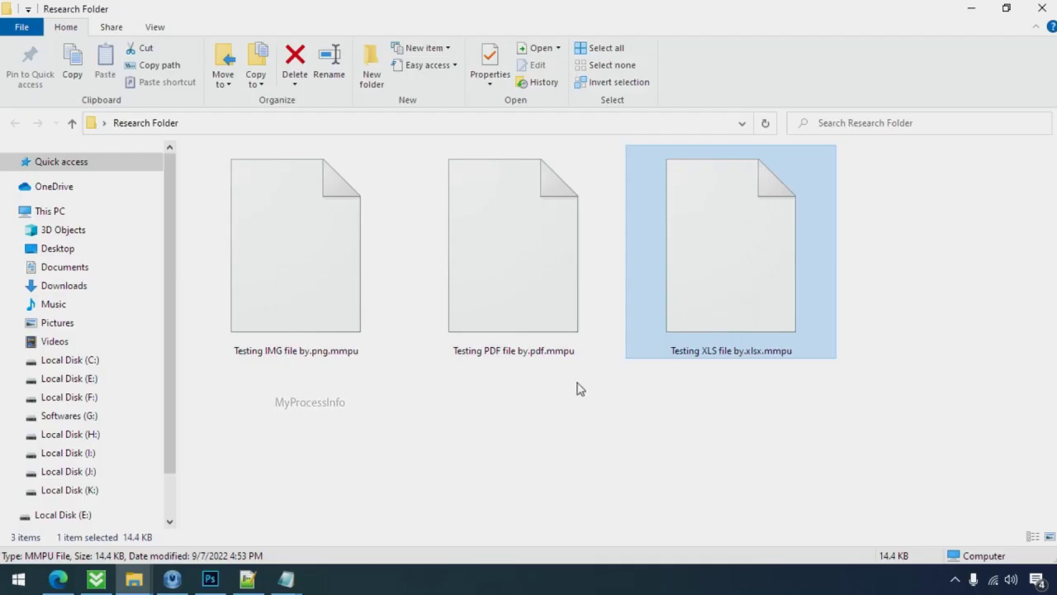
# Rename 'Testing IMG file by.png.mmpu' to 'Testing IMG file by.png', accept the extension warning, and try opening it
pyautogui.click(304, 332)
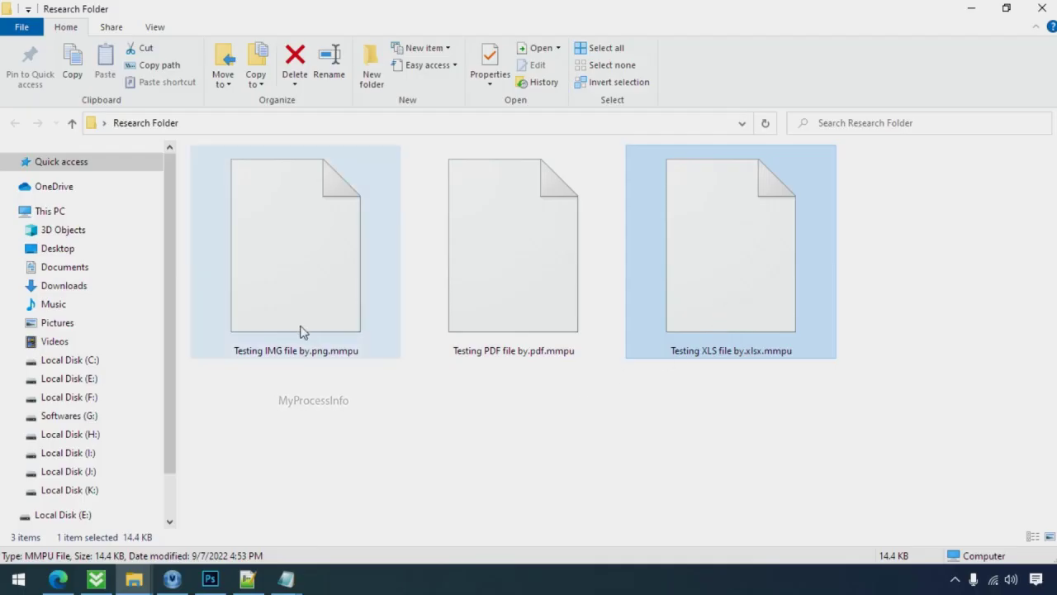
pyautogui.click(340, 352)
pyautogui.doubleClick(342, 351)
pyautogui.press('BackSpace')
pyautogui.press('BackSpace')
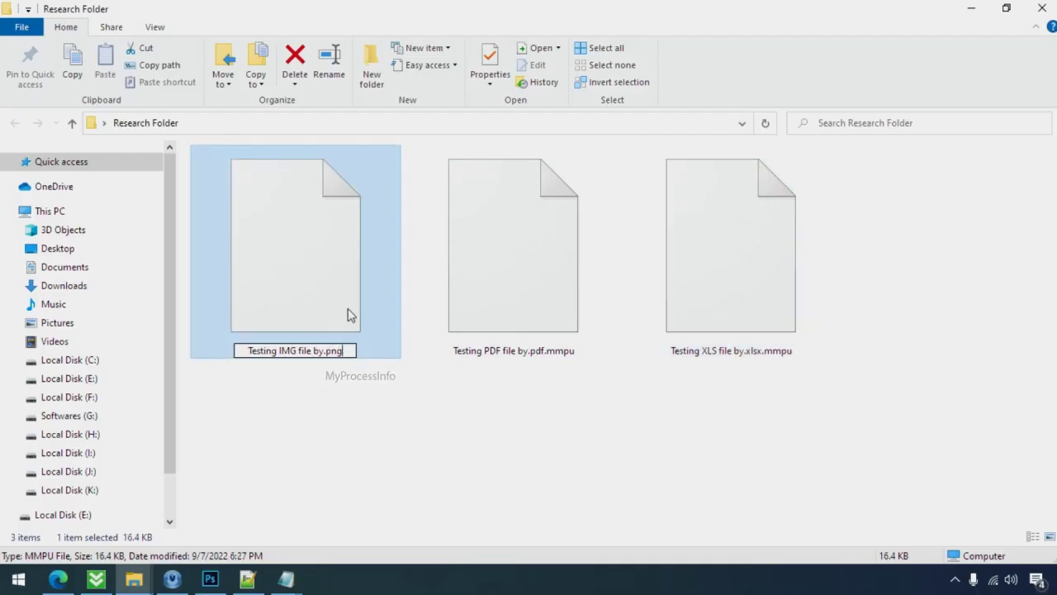
pyautogui.press('Return')
pyautogui.click(592, 294)
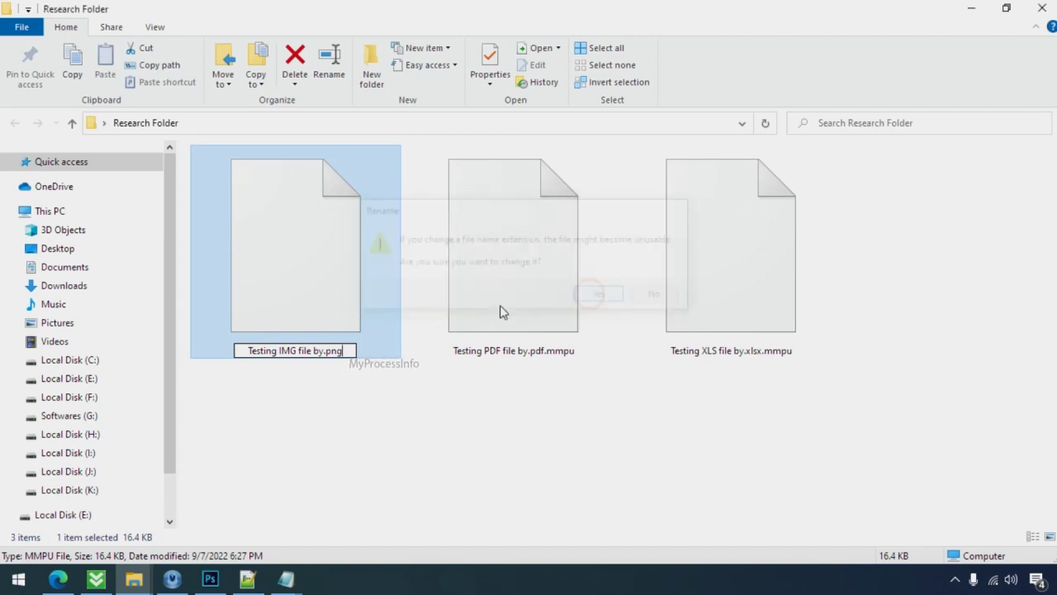
pyautogui.doubleClick(353, 321)
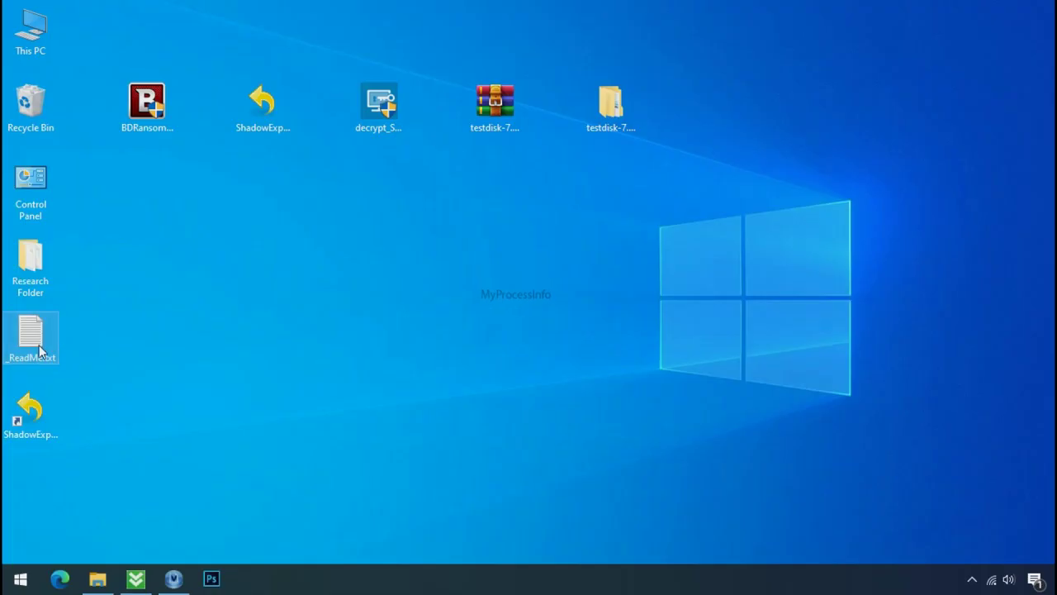
# Read the _ReadMe.txt ransom note, highlighting both contact e-mail addresses and the personal ID line, then close it
pyautogui.doubleClick(39, 350)
pyautogui.scroll(-10, 323, 287)
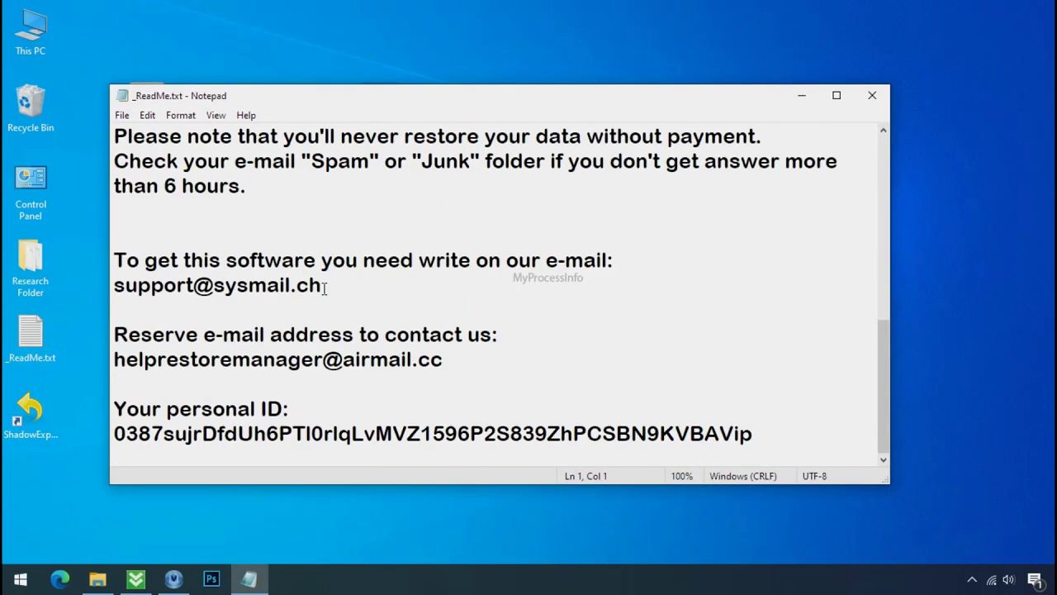
pyautogui.doubleClick(281, 289)
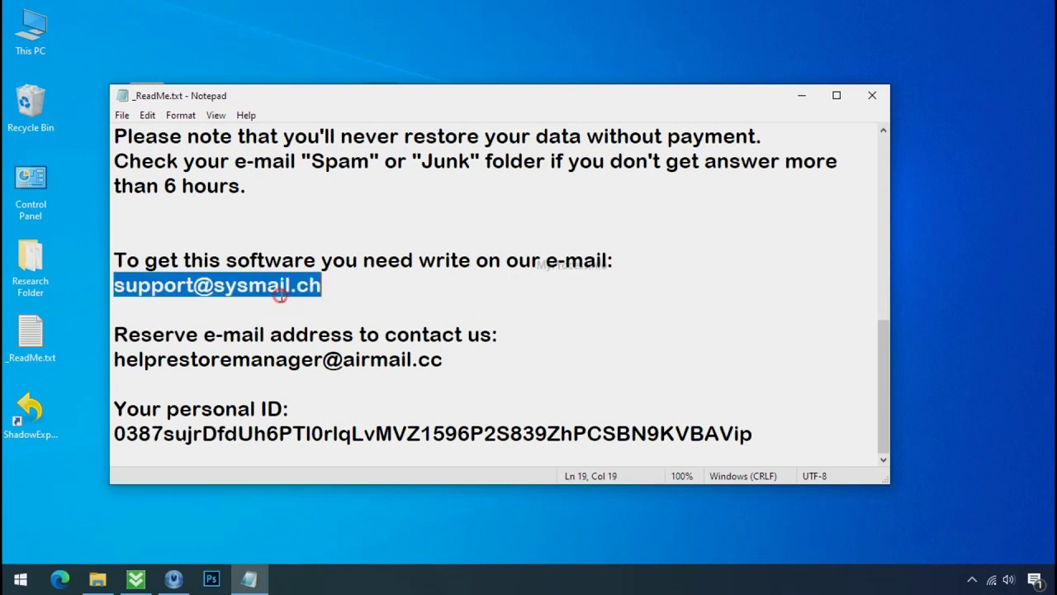
pyautogui.doubleClick(263, 358)
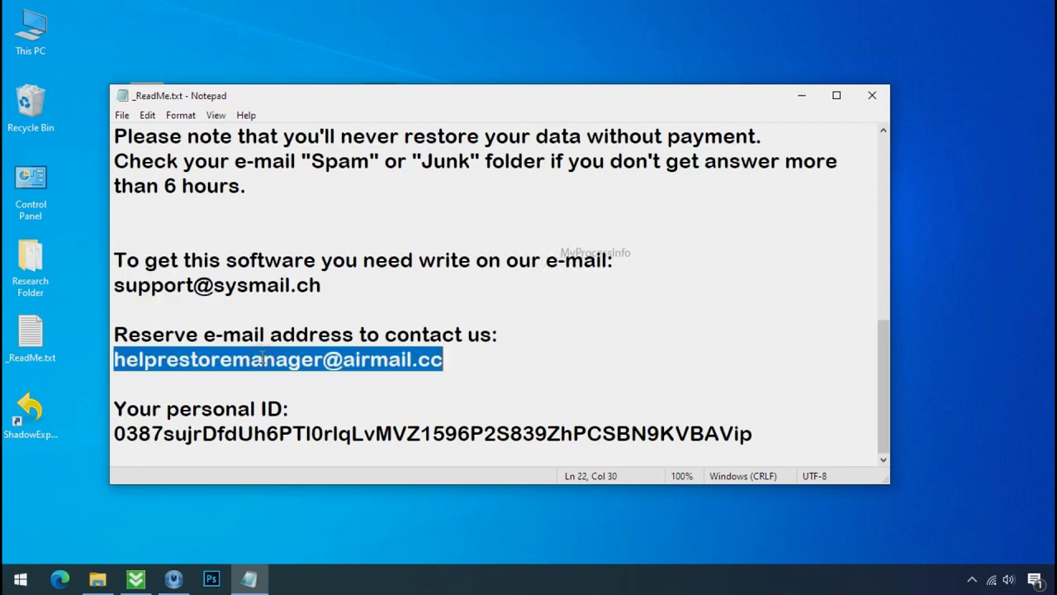
pyautogui.doubleClick(273, 435)
pyautogui.scroll(10, 307, 396)
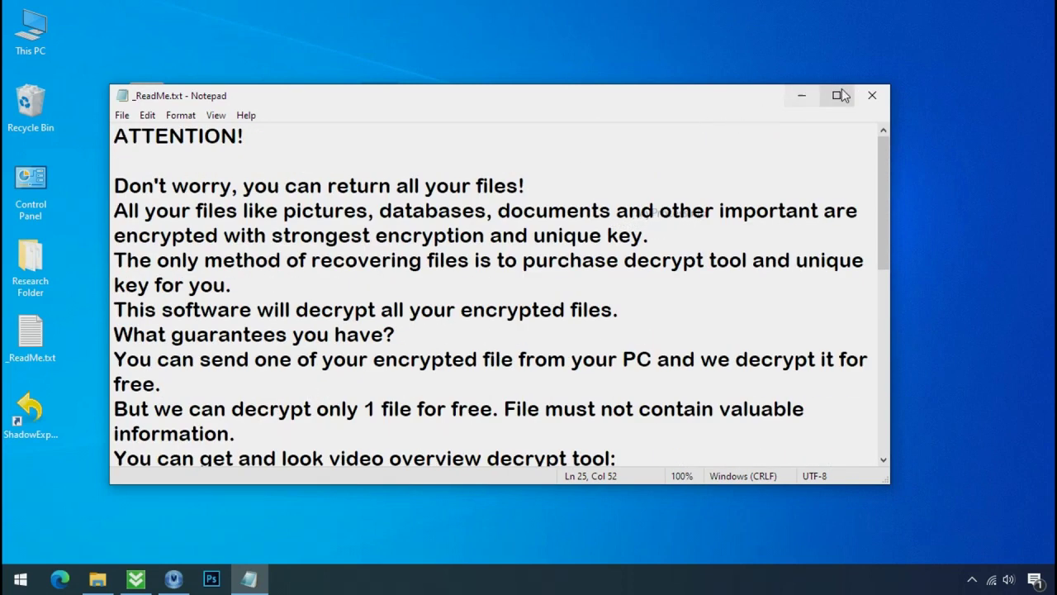
pyautogui.click(873, 98)
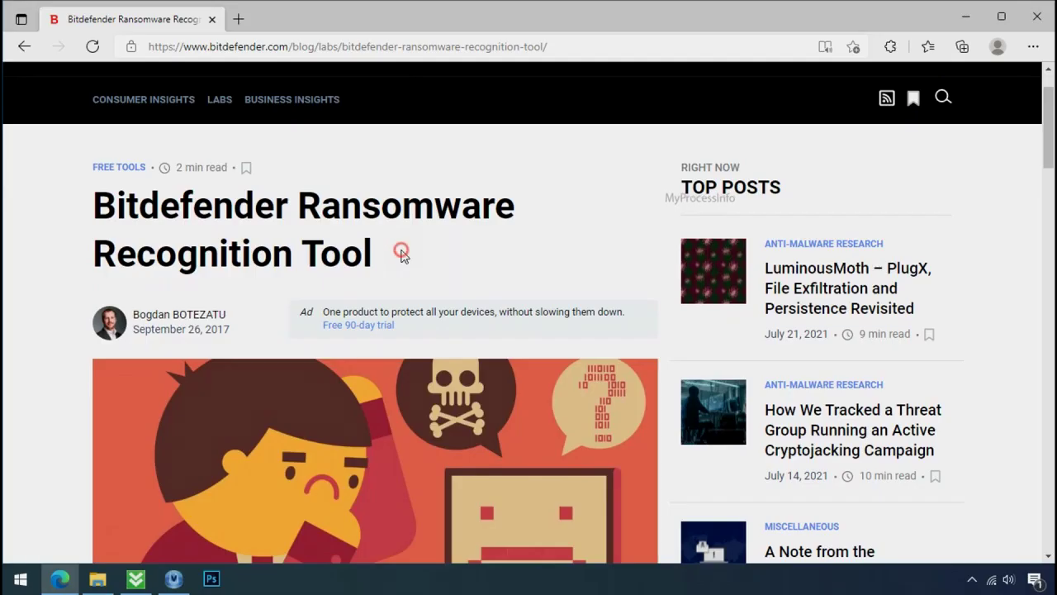
# Download BDRansomRecognitionTool.exe from the Step 1 link on Bitdefender's page and launch it
pyautogui.scroll(-10, 402, 258)
pyautogui.scroll(-3, 402, 261)
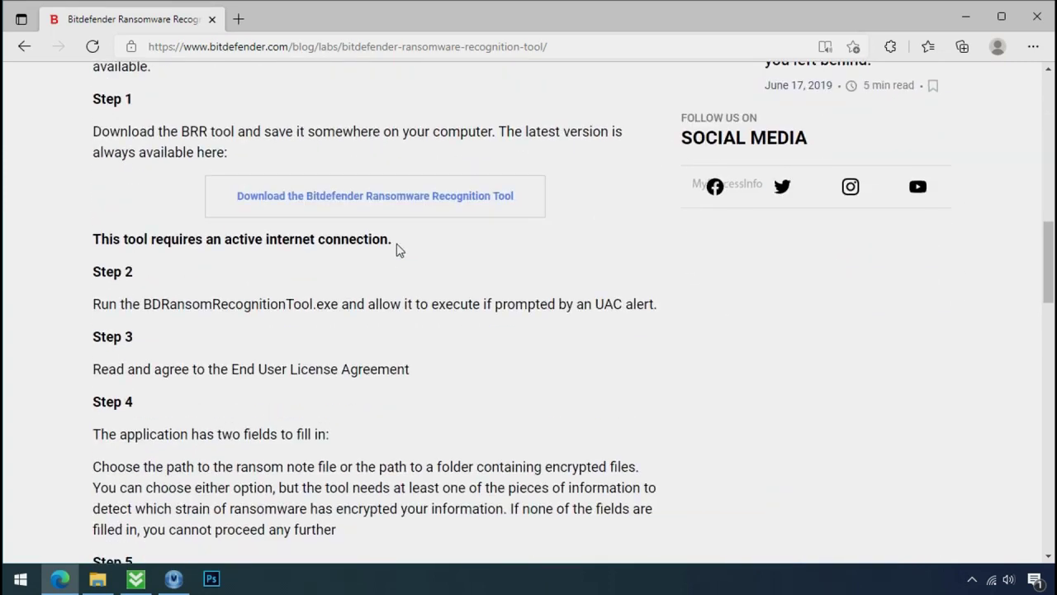
pyautogui.click(388, 205)
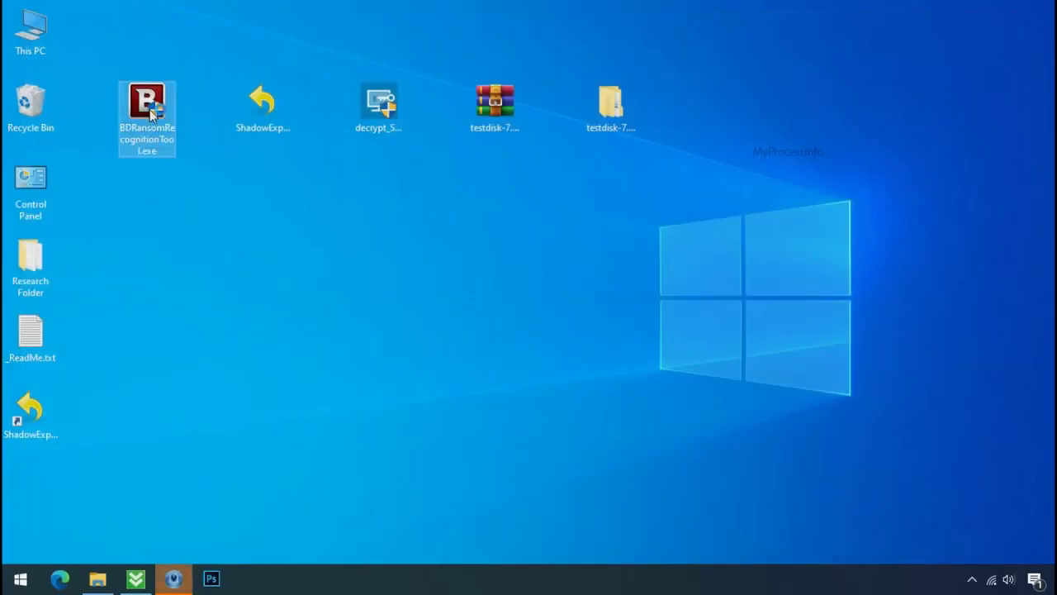
pyautogui.doubleClick(149, 109)
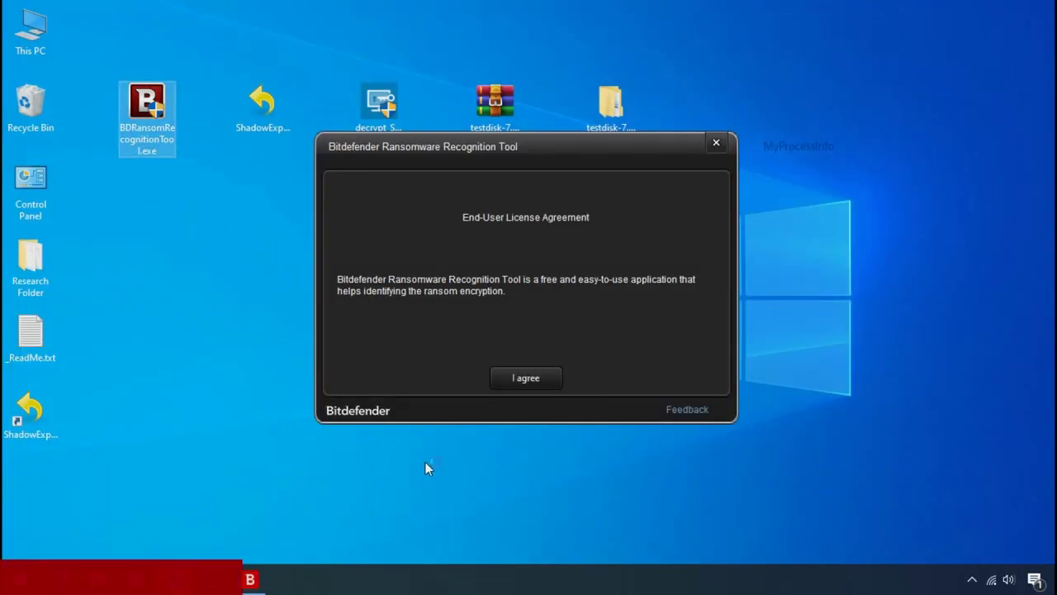
# Accept the licence, scan the desktop _ReadMe.txt as the ransom note (STOP ranks highest), then close the tool
pyautogui.click(527, 380)
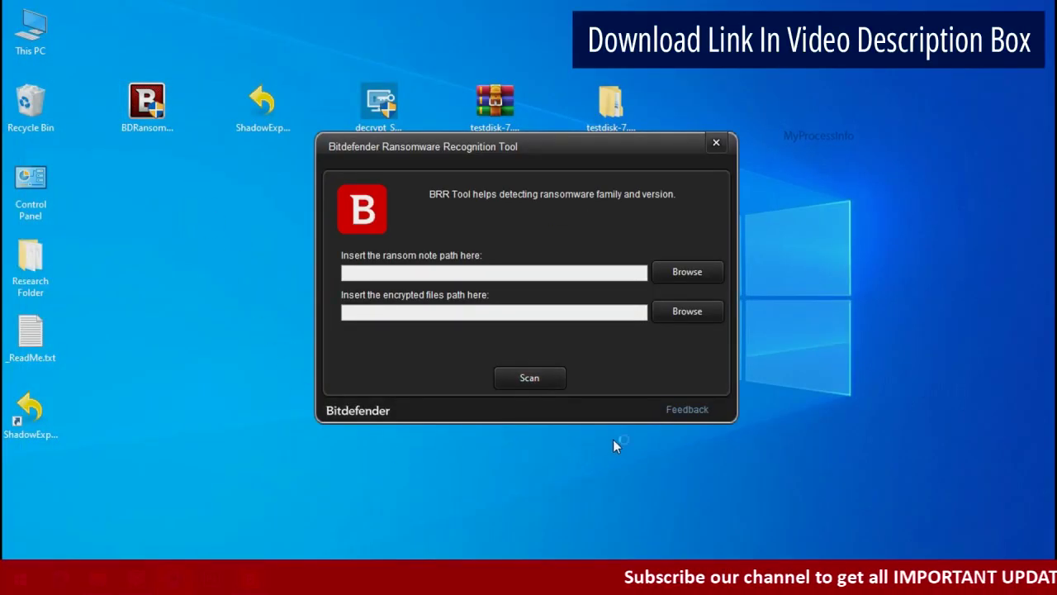
pyautogui.click(686, 274)
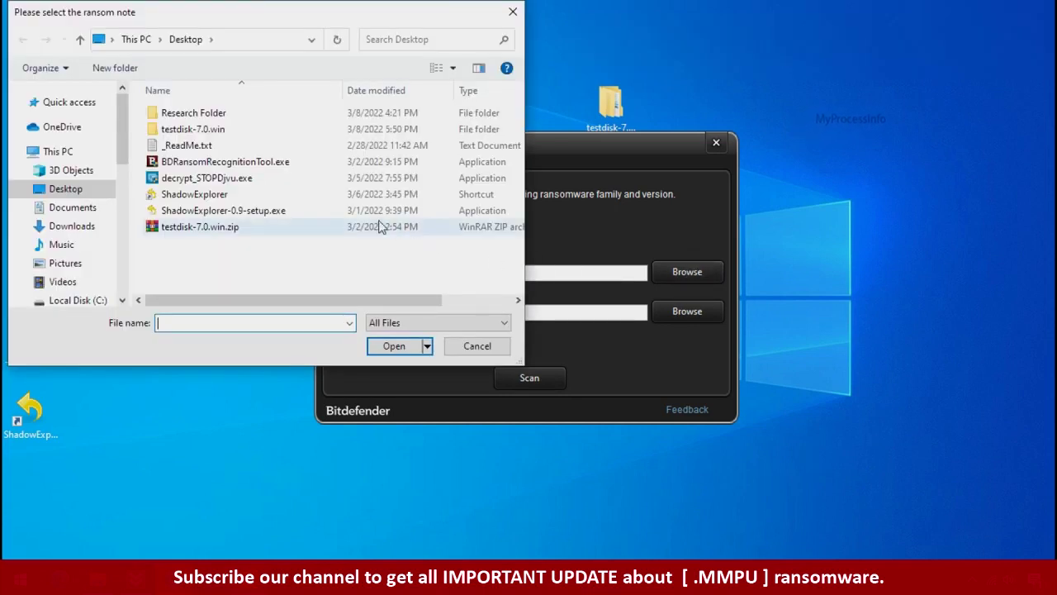
pyautogui.doubleClick(197, 146)
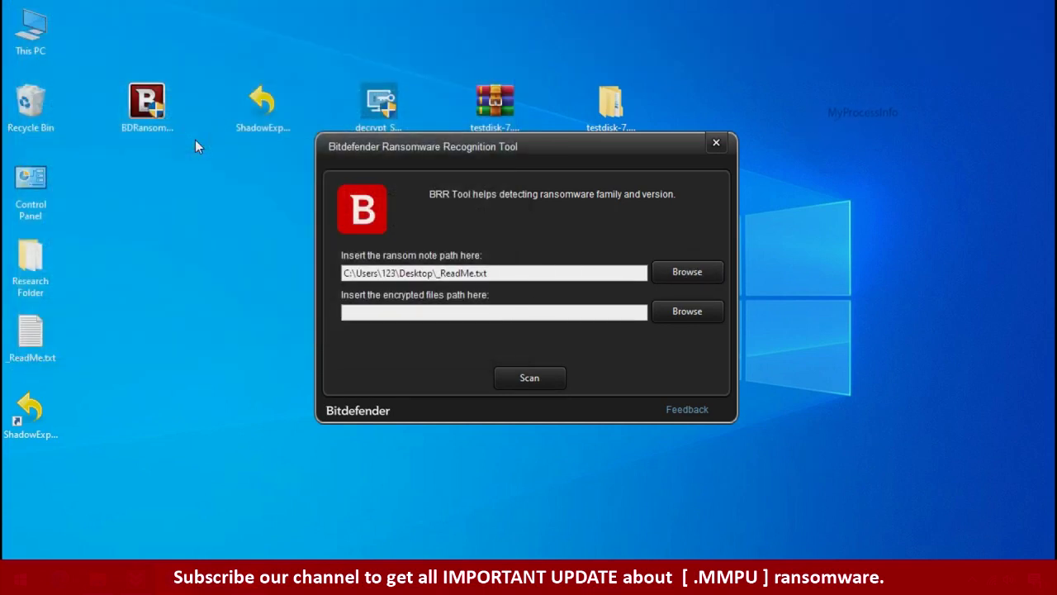
pyautogui.click(529, 385)
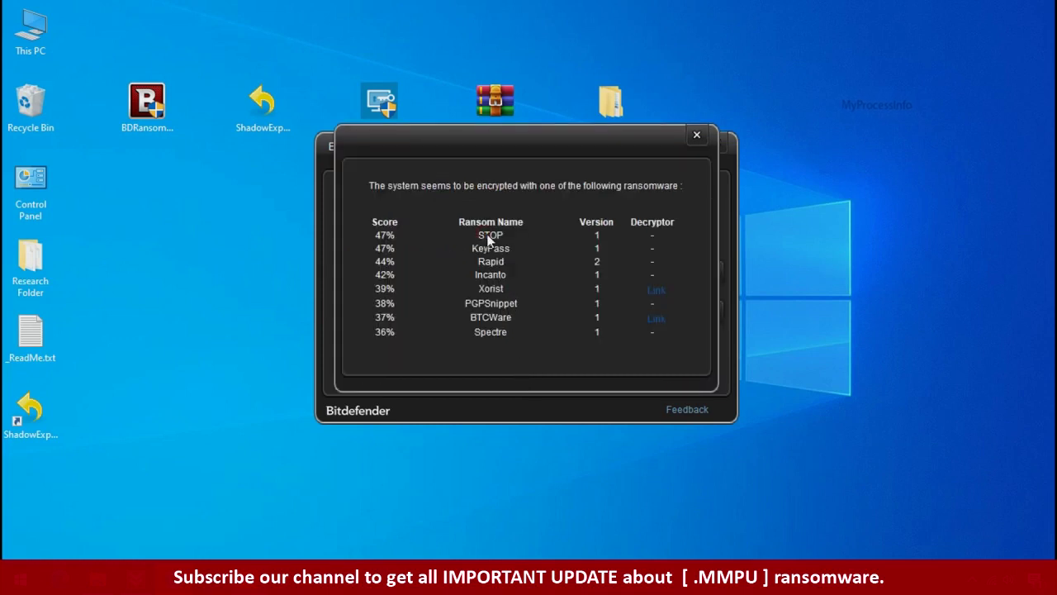
pyautogui.click(697, 134)
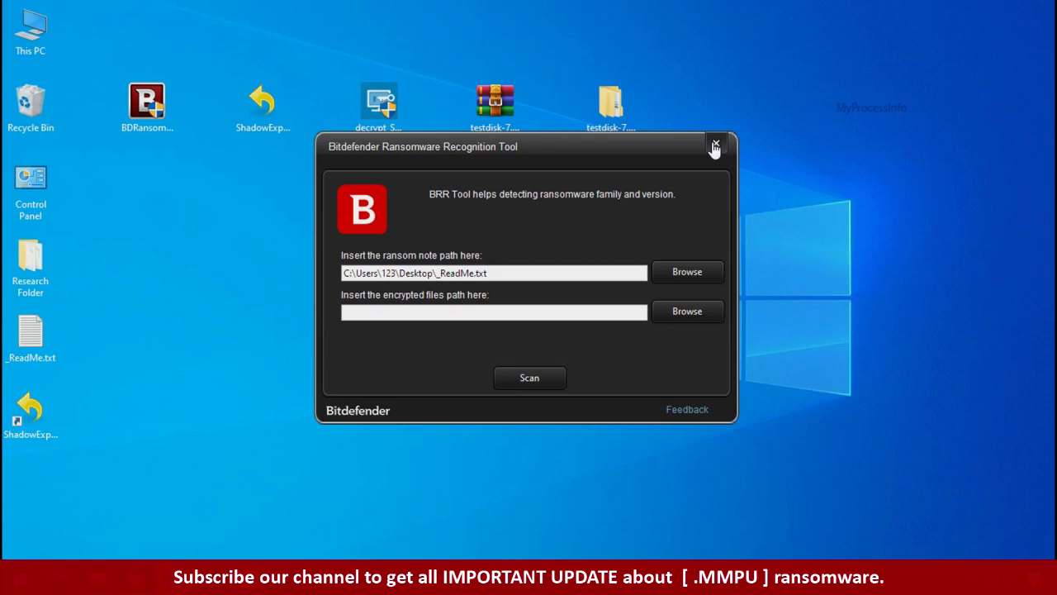
pyautogui.click(715, 145)
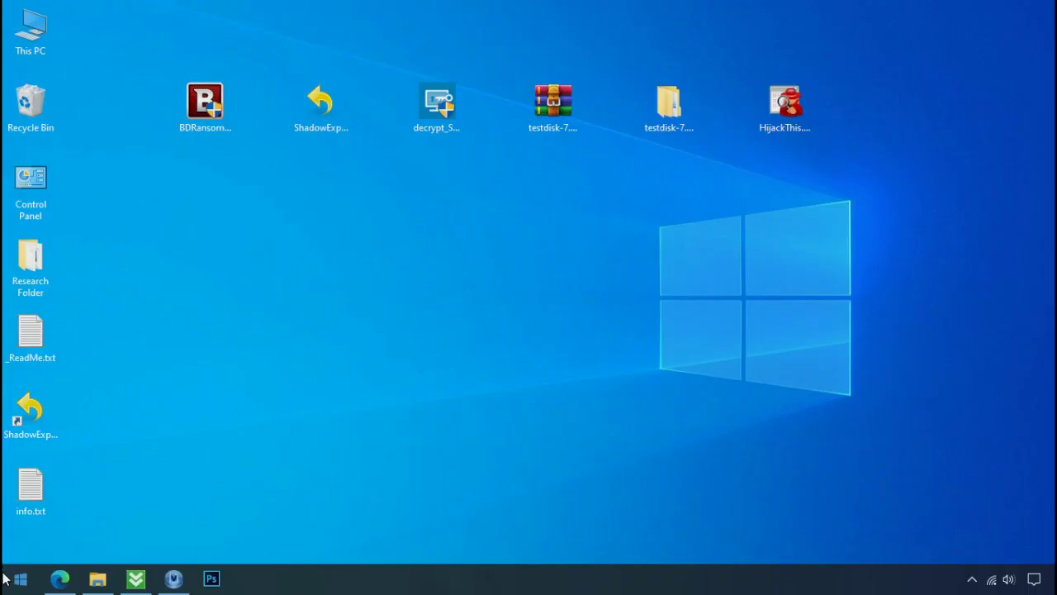
# Search %LOCALAPPDATA% from the Start menu to open the AppData\Local folder
pyautogui.click(16, 578)
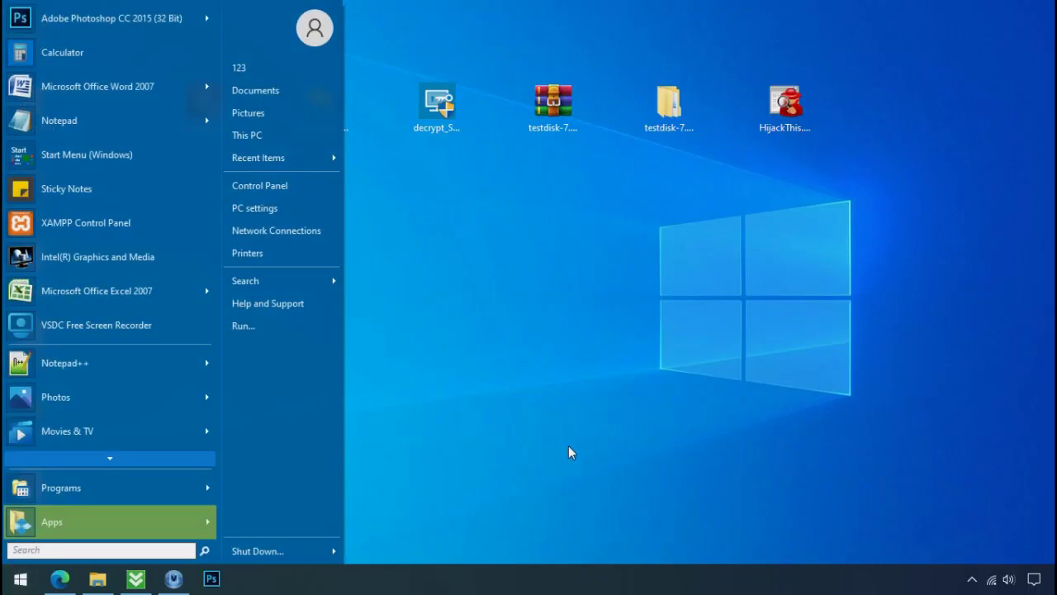
pyautogui.write('%LOCAL')
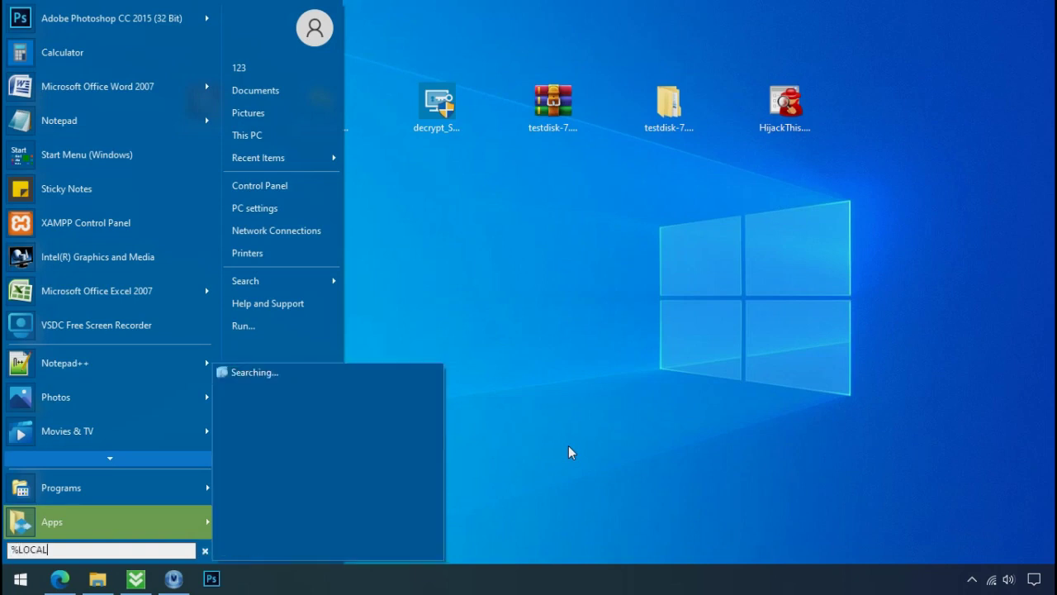
pyautogui.write('APPDATA%')
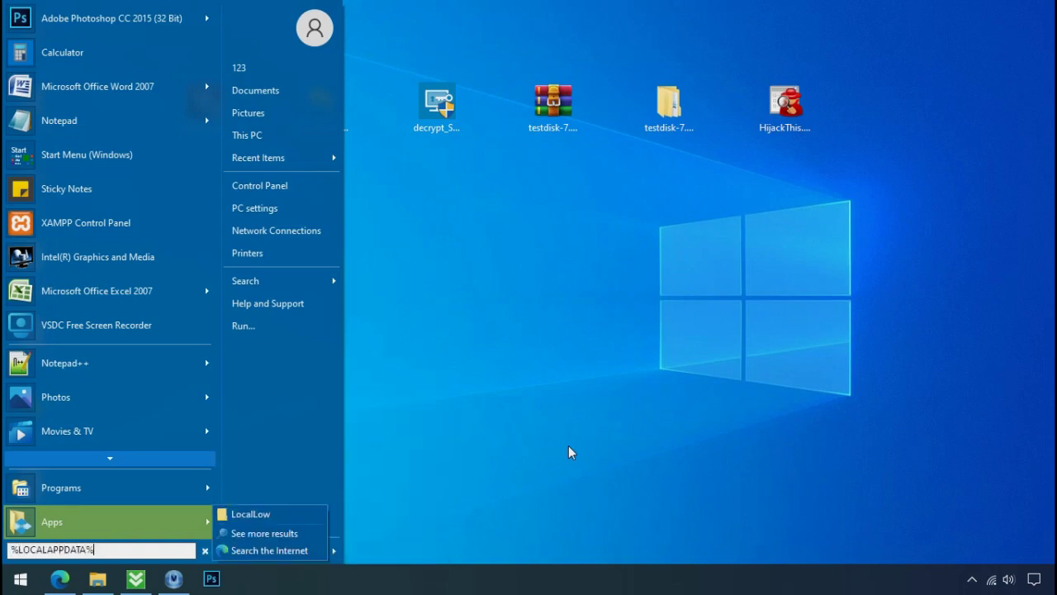
pyautogui.press('Return')
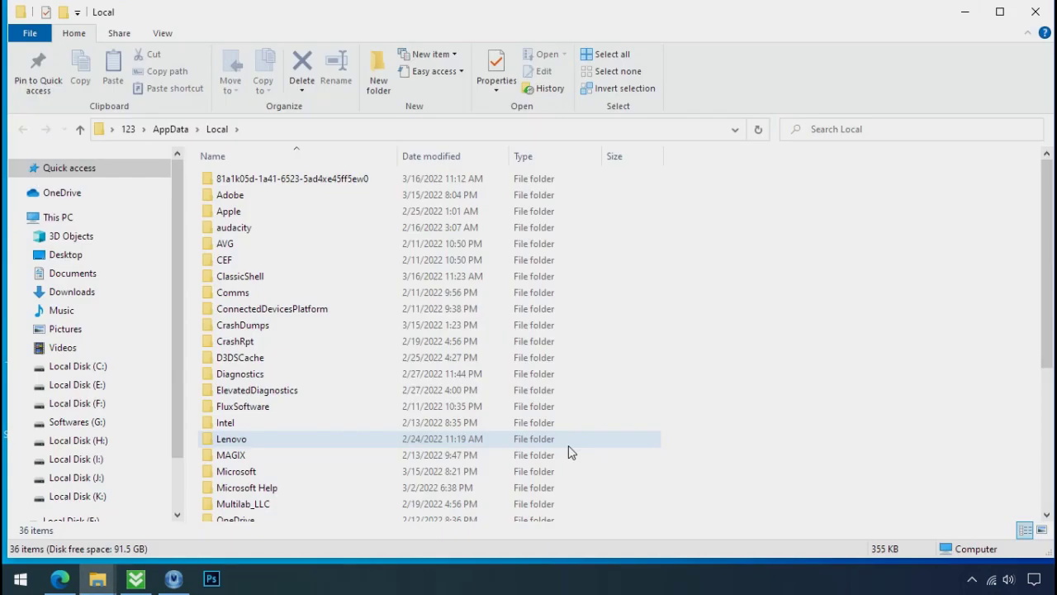
# Open the 81a1k05d-… folder and try deleting D6E1.exe, retrying three times despite denied access
pyautogui.click(638, 185)
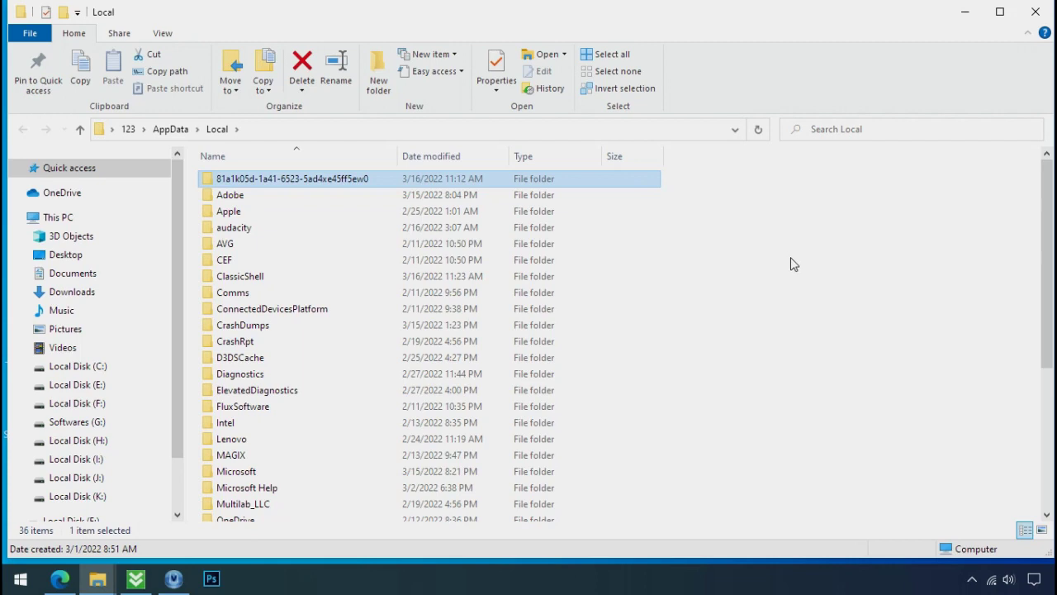
pyautogui.doubleClick(287, 185)
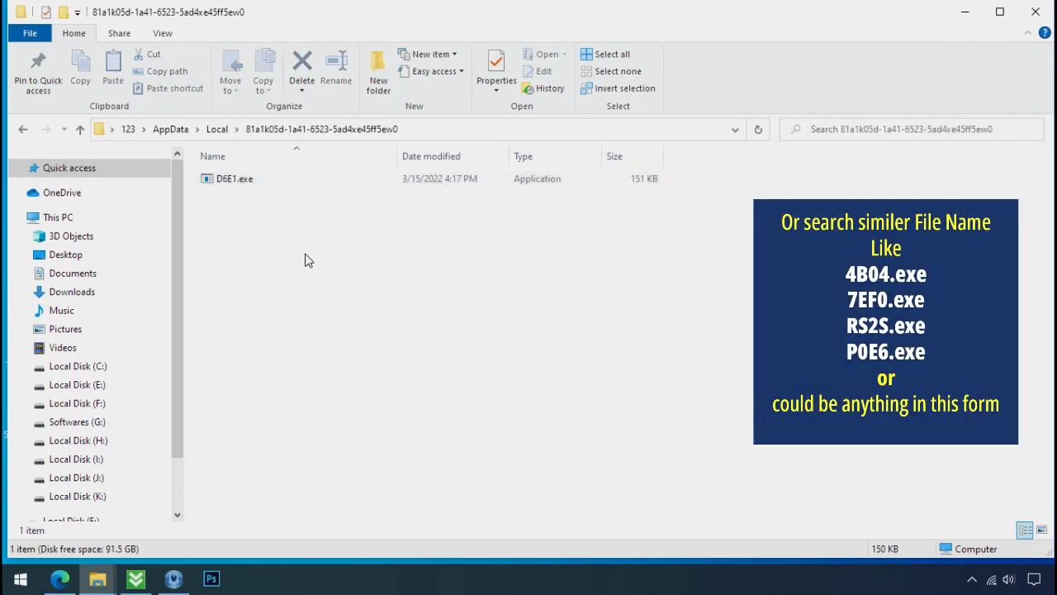
pyautogui.click(206, 184)
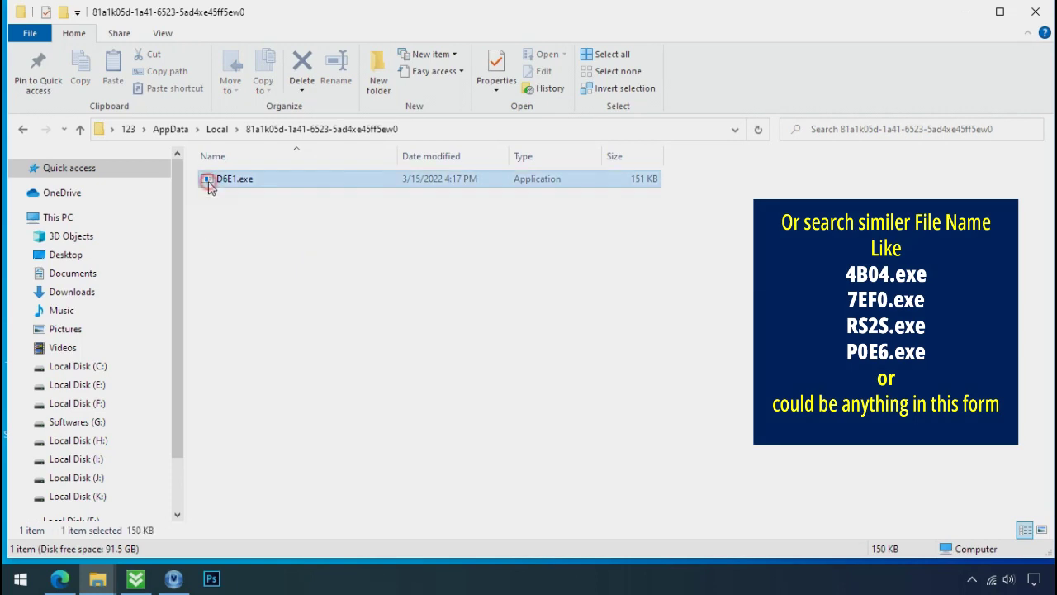
pyautogui.rightClick(235, 180)
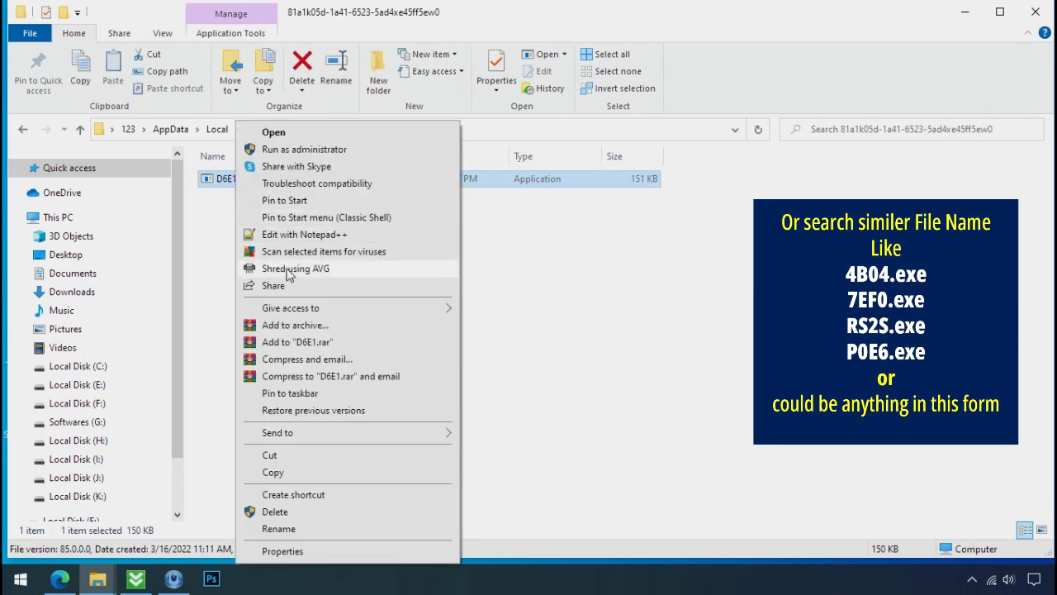
pyautogui.click(329, 511)
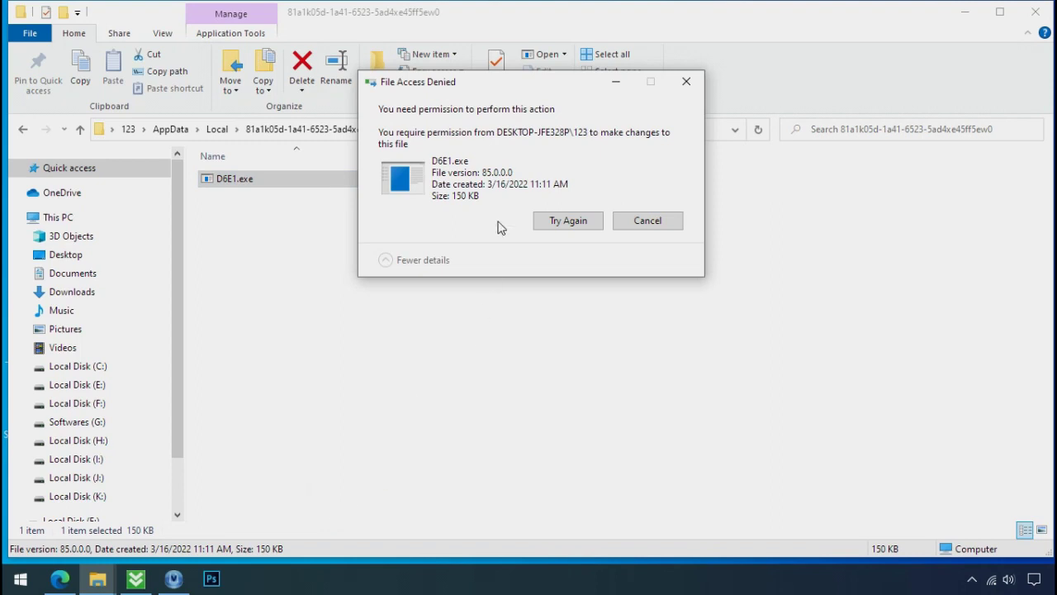
pyautogui.click(566, 222)
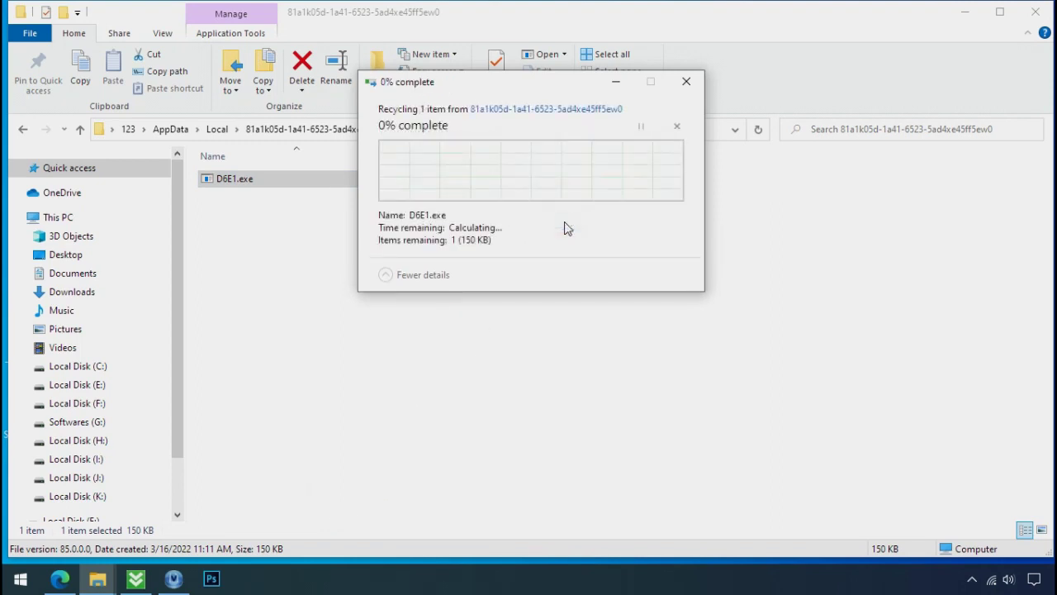
pyautogui.click(566, 225)
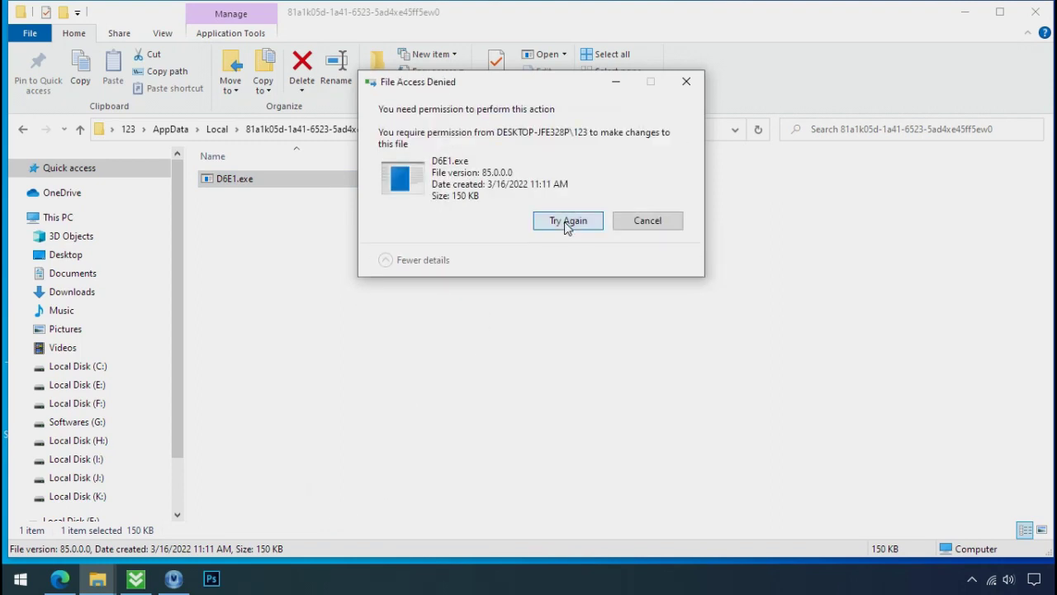
pyautogui.click(567, 221)
# Dismiss the access-denied message, close File Explorer, and bring up the taskbar context menu
pyautogui.click(687, 81)
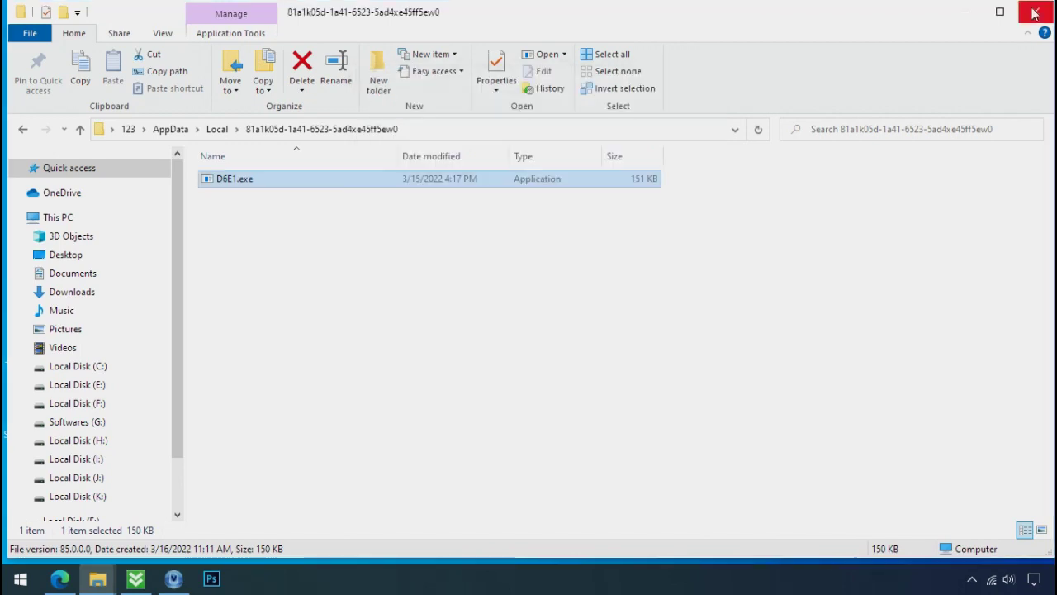
pyautogui.click(1035, 12)
pyautogui.rightClick(799, 582)
# End both running D6E1.exe processes in Task Manager
pyautogui.click(816, 501)
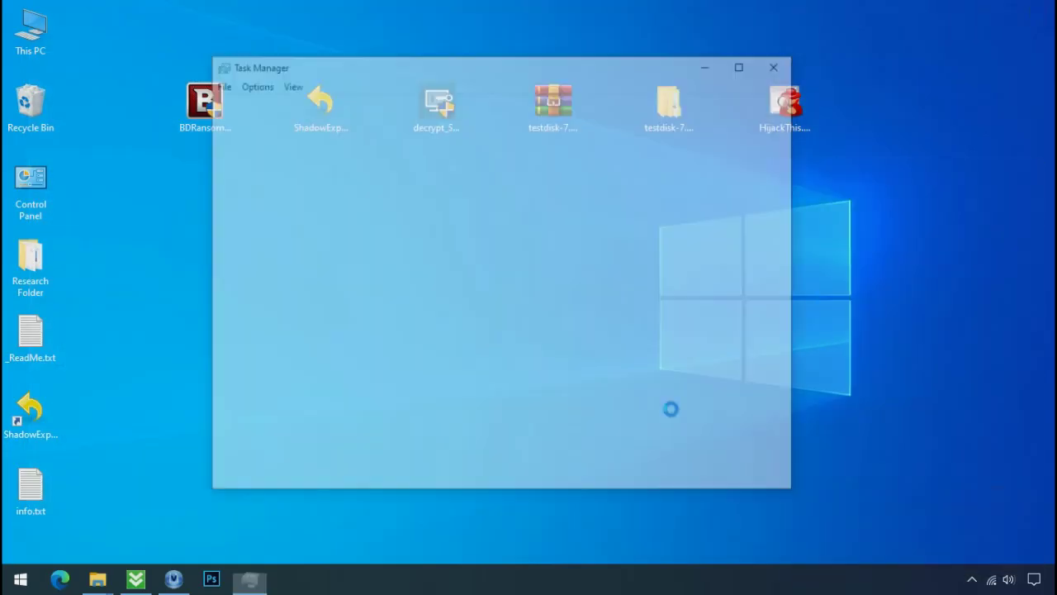
pyautogui.scroll(-1, 322, 217)
pyautogui.scroll(-4, 323, 222)
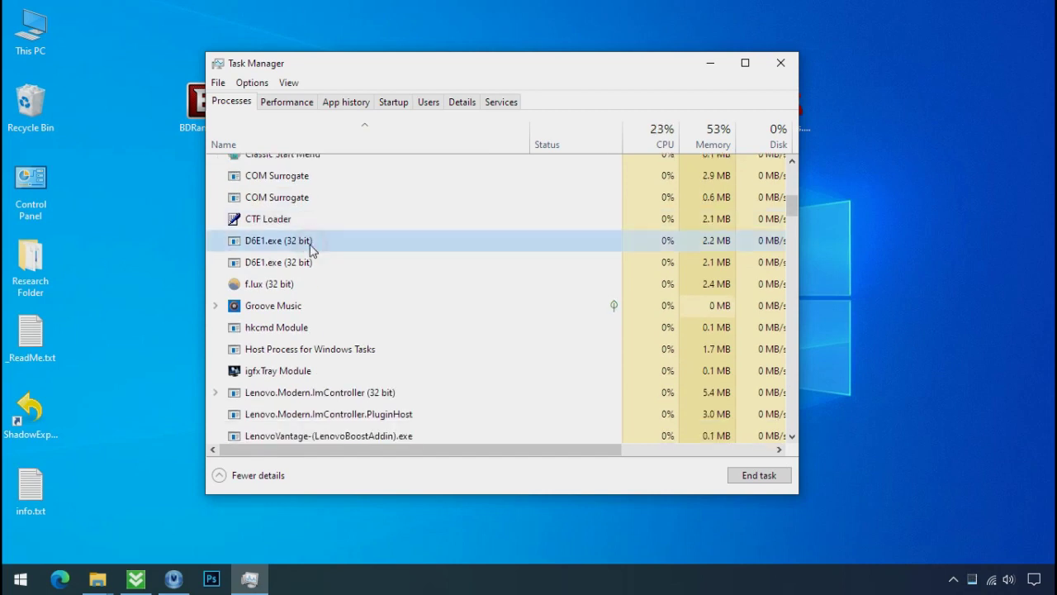
pyautogui.rightClick(310, 268)
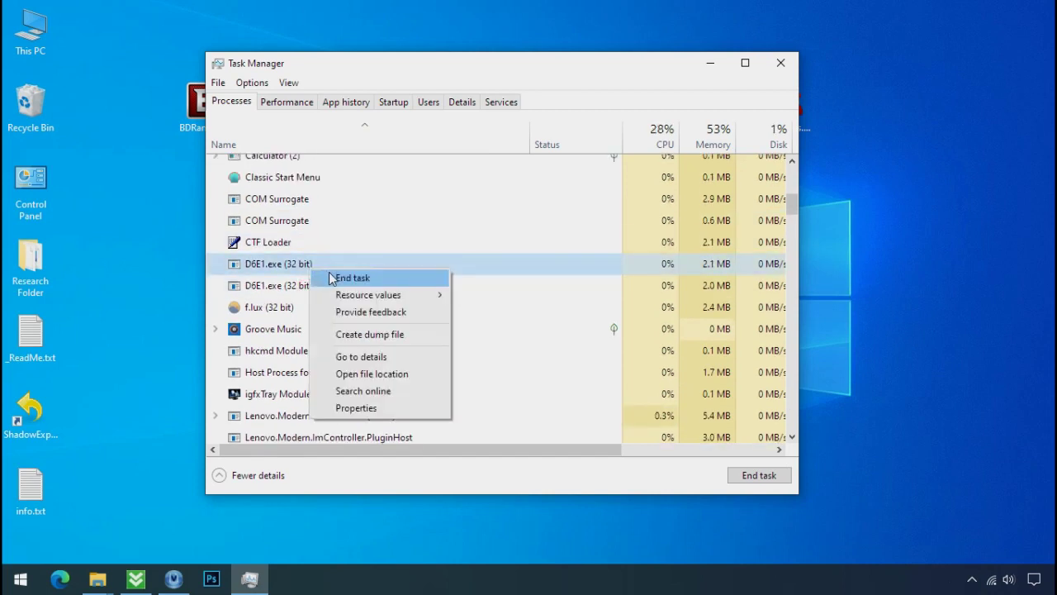
pyautogui.click(351, 278)
pyautogui.rightClick(313, 268)
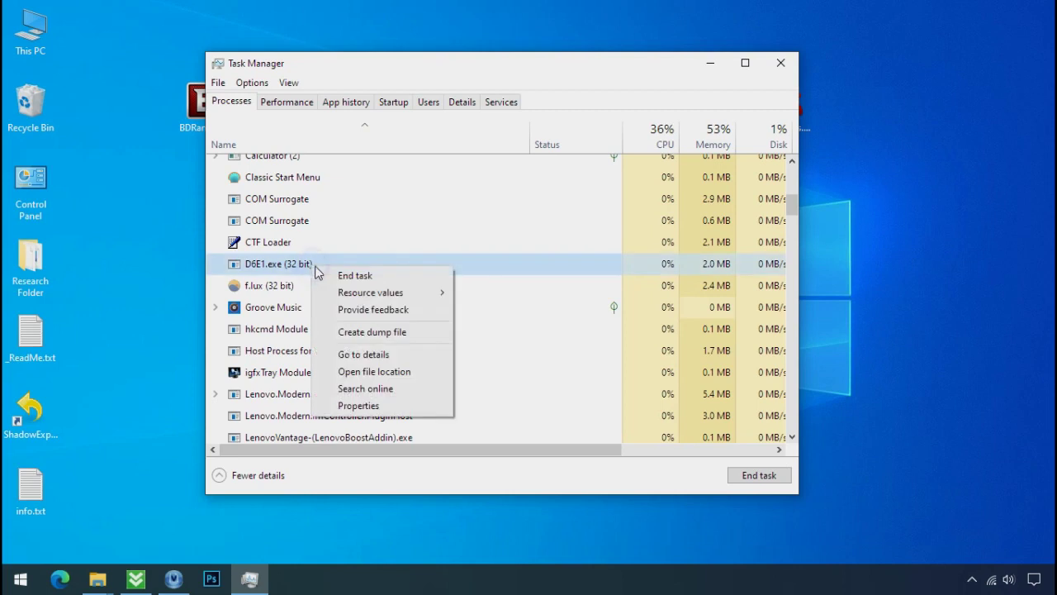
pyautogui.click(339, 274)
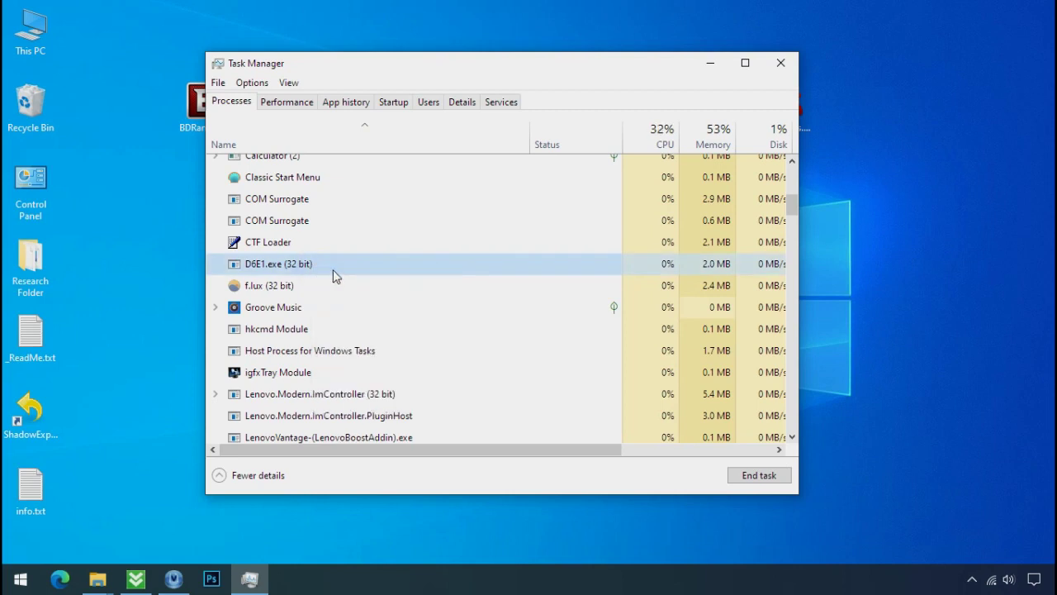
# Disable the D6E1.exe entry in the Startup list
pyautogui.click(395, 102)
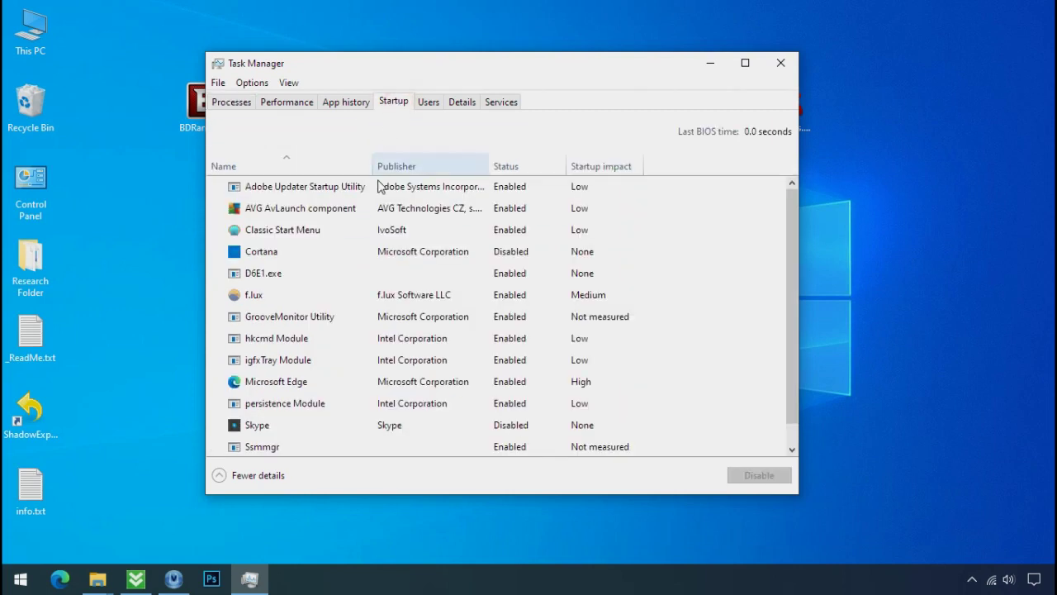
pyautogui.click(359, 273)
pyautogui.rightClick(359, 273)
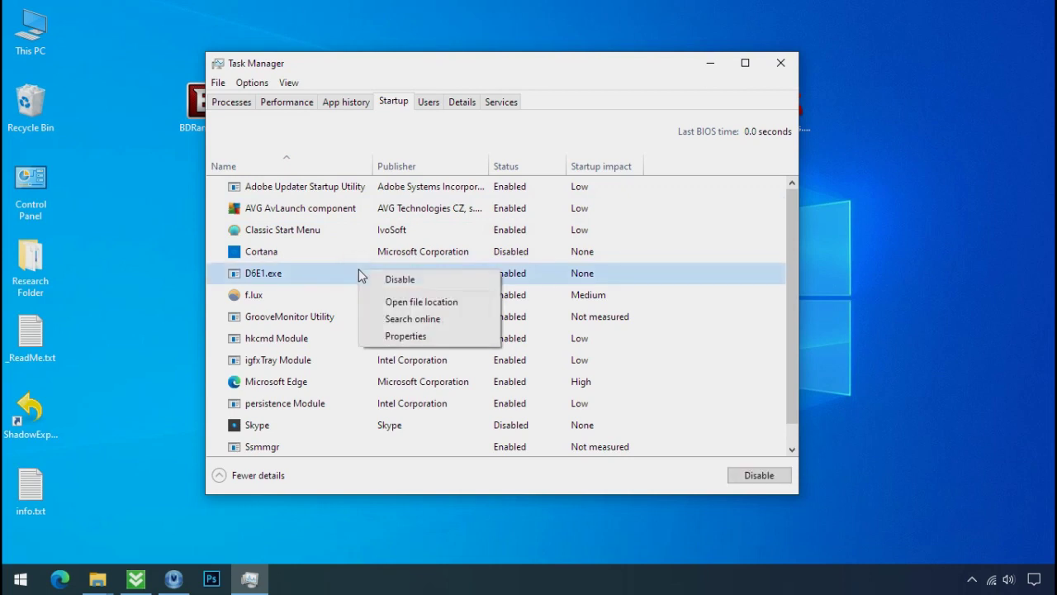
pyautogui.click(369, 280)
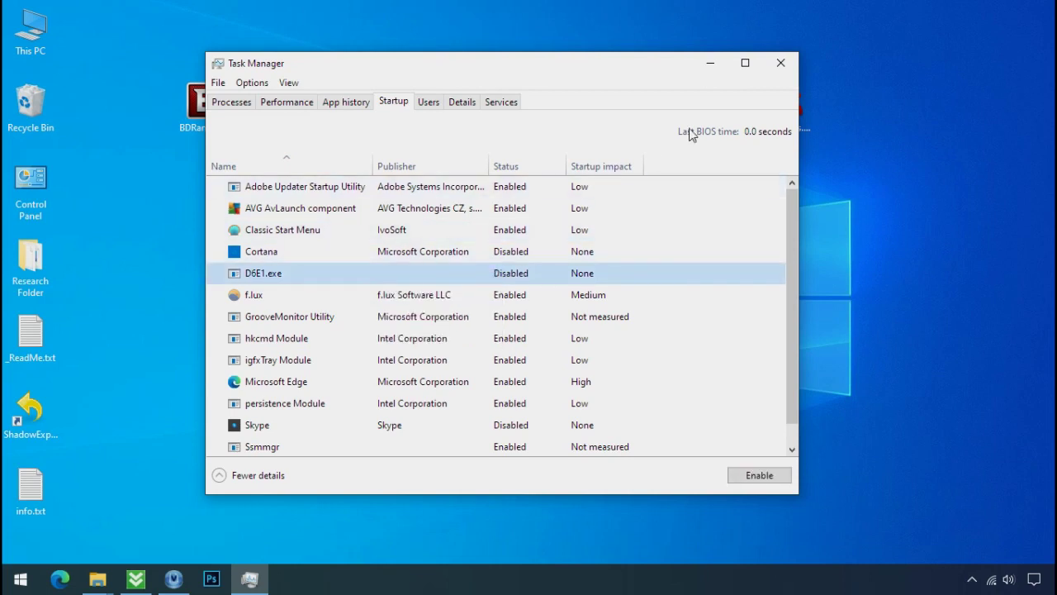
# Close Task Manager and delete D6E1.exe from its folder
pyautogui.click(779, 64)
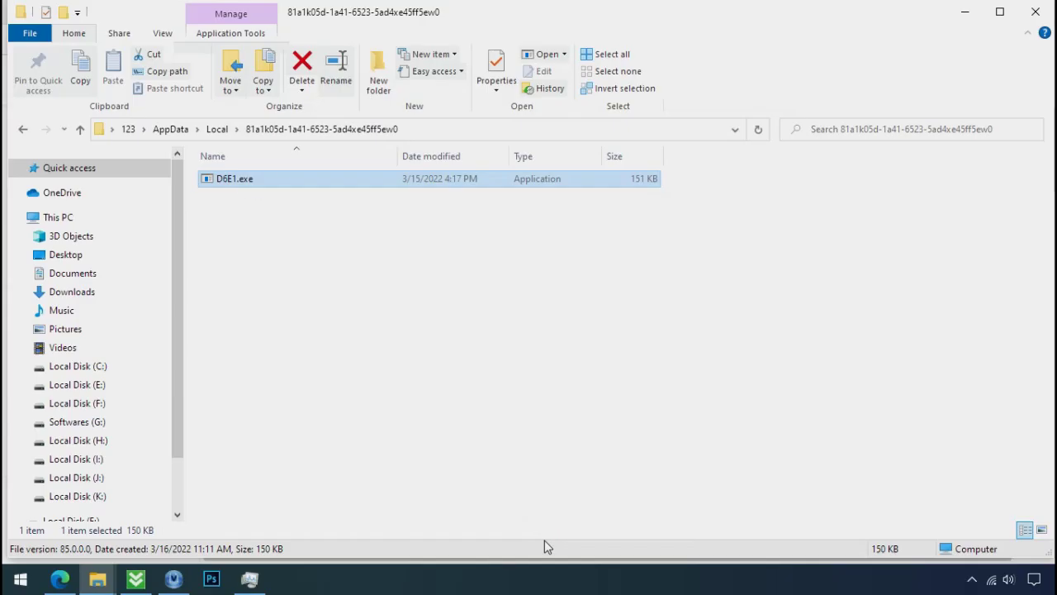
pyautogui.rightClick(253, 184)
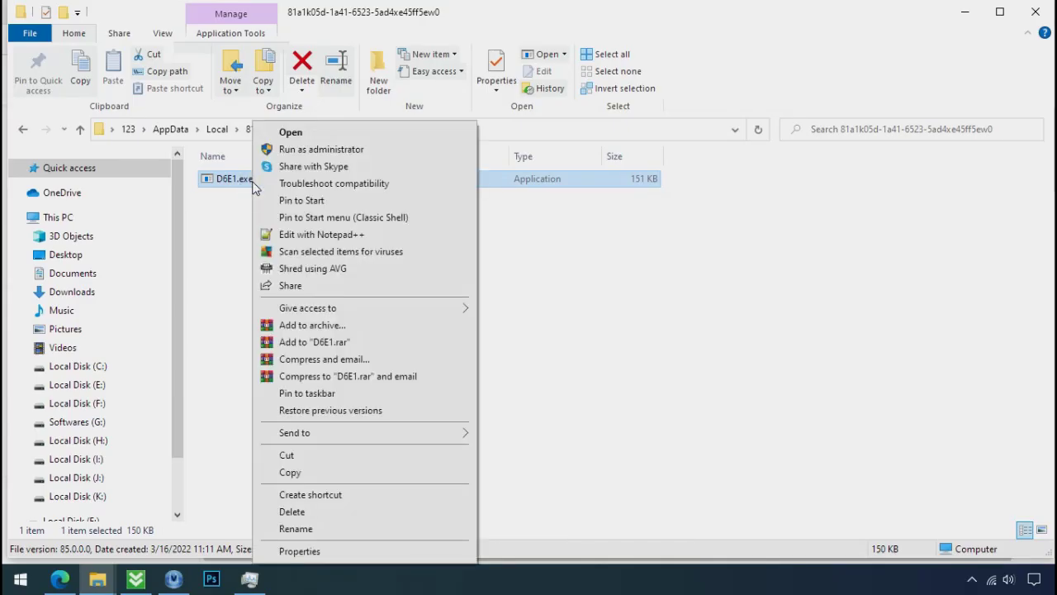
pyautogui.click(321, 515)
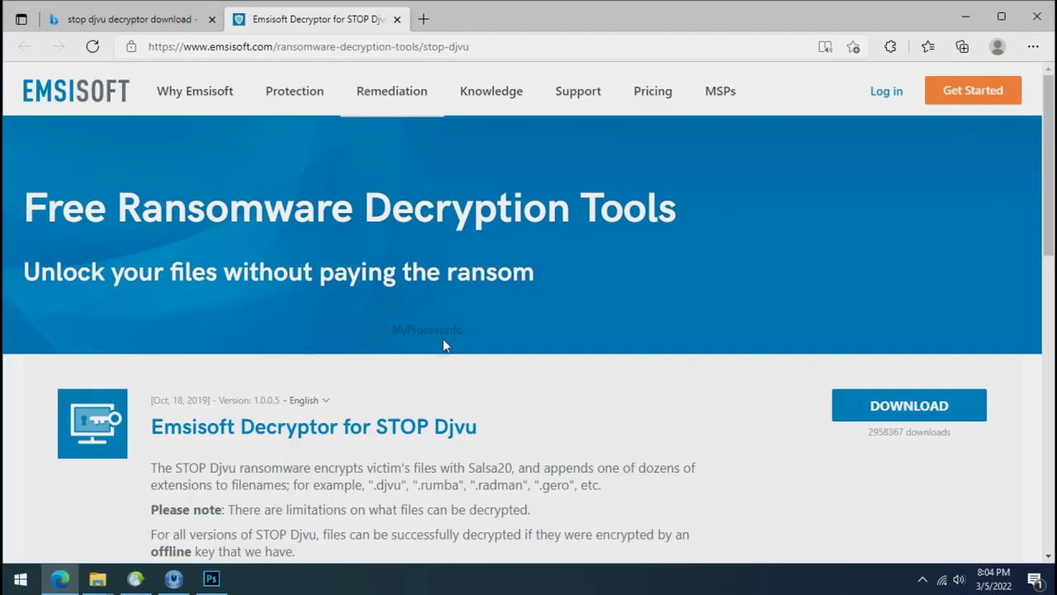
# Finish downloading the Emsisoft STOP Djvu decryptor from its page and close Edge
pyautogui.scroll(-1, 682, 410)
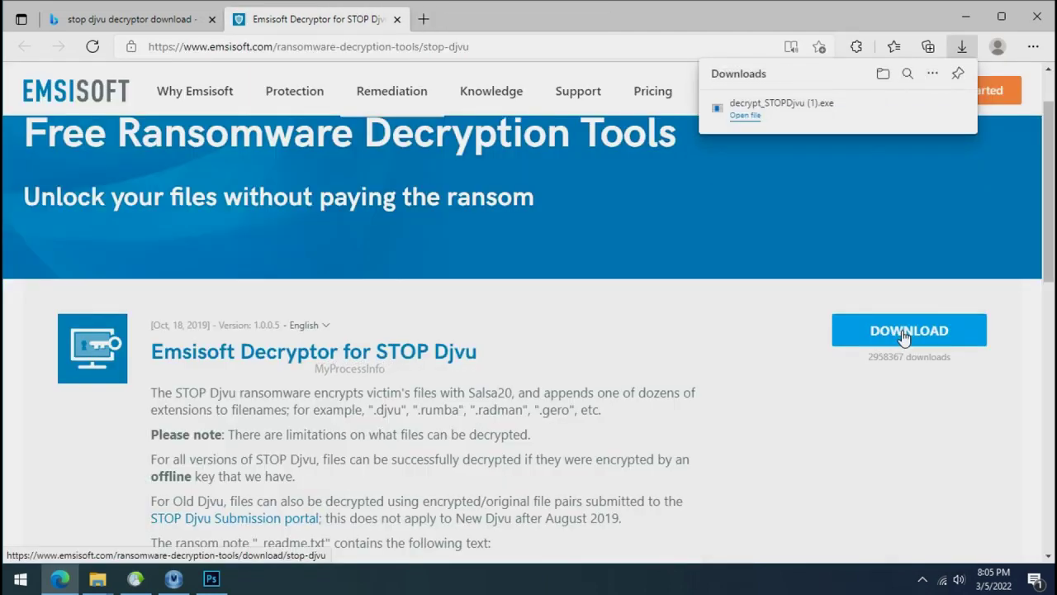
pyautogui.click(1035, 18)
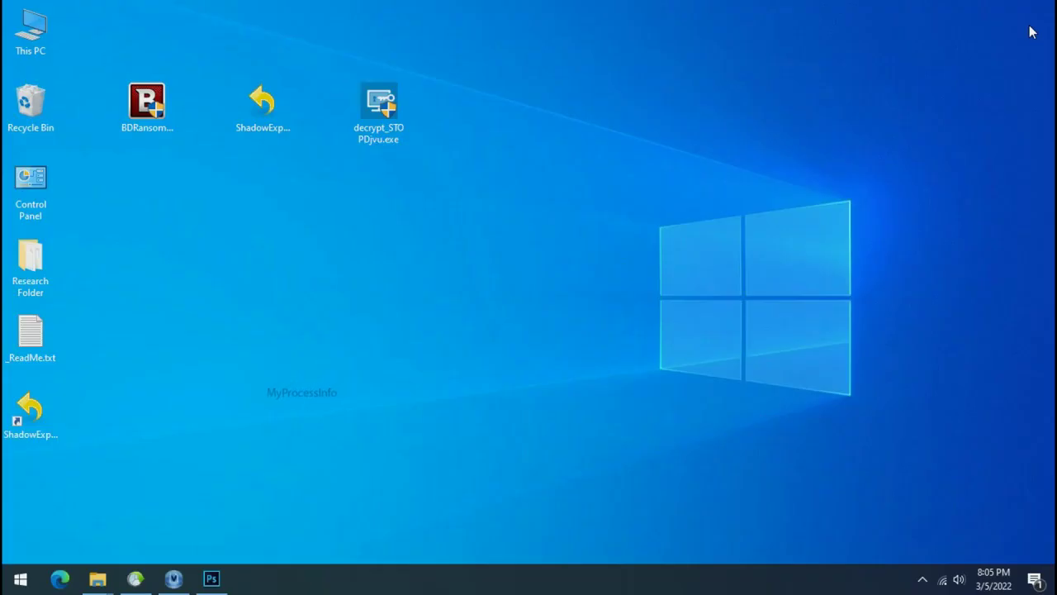
# Launch decrypt_STOPDjvu.exe from the desktop to bring up its License Terms
pyautogui.doubleClick(388, 114)
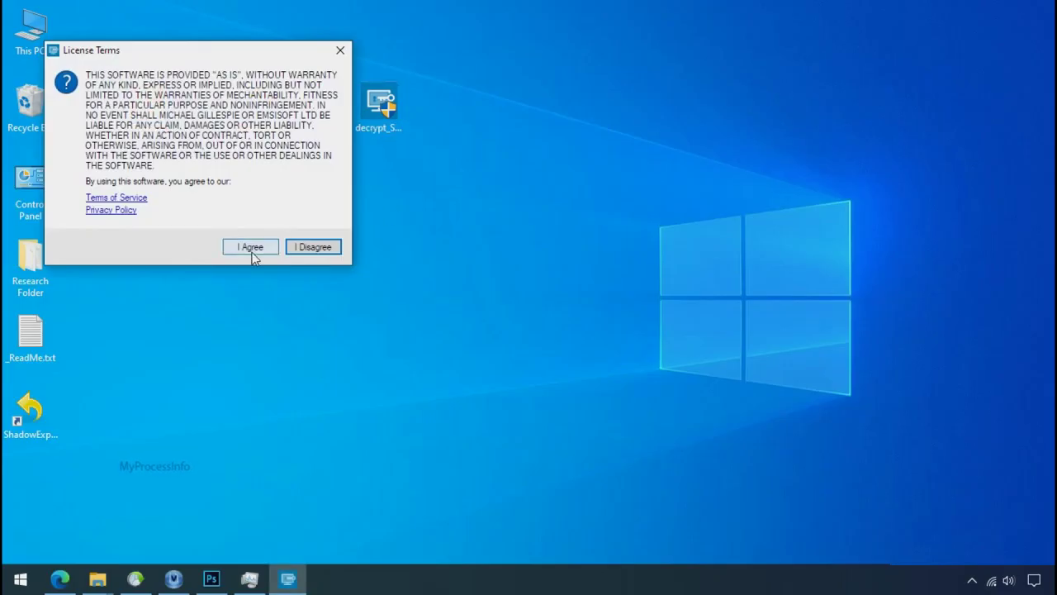
# Accept the Emsisoft terms, replace the object list with Desktop's Research Folder, and run Decrypt
pyautogui.click(252, 248)
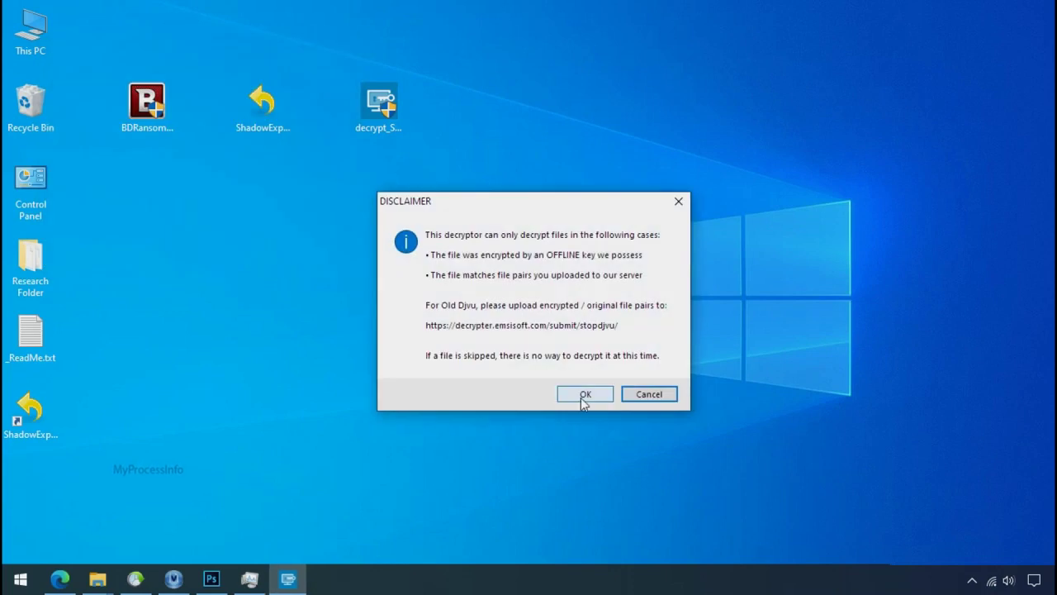
pyautogui.click(585, 394)
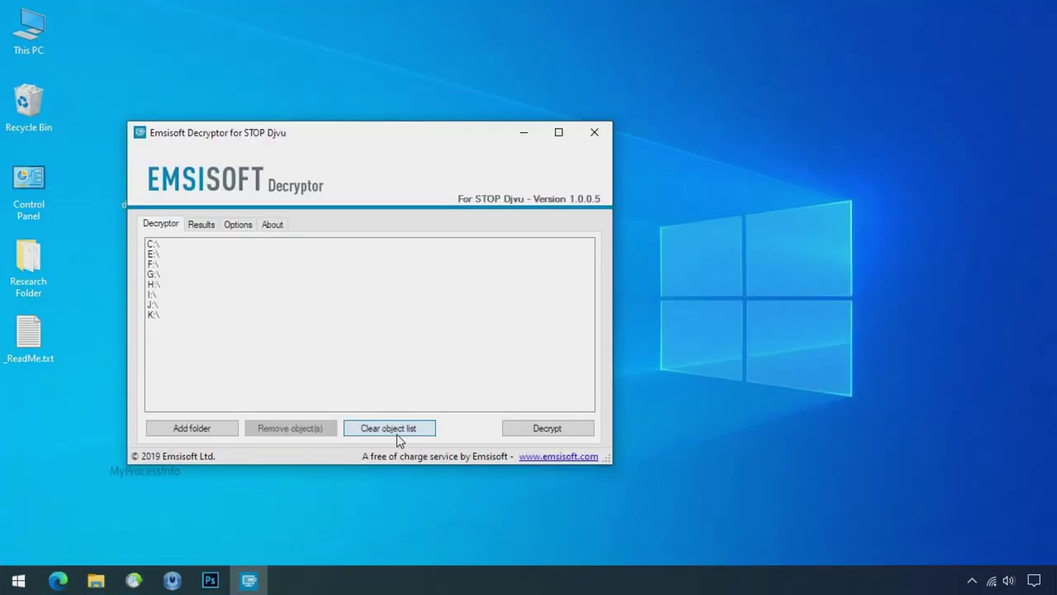
pyautogui.click(396, 431)
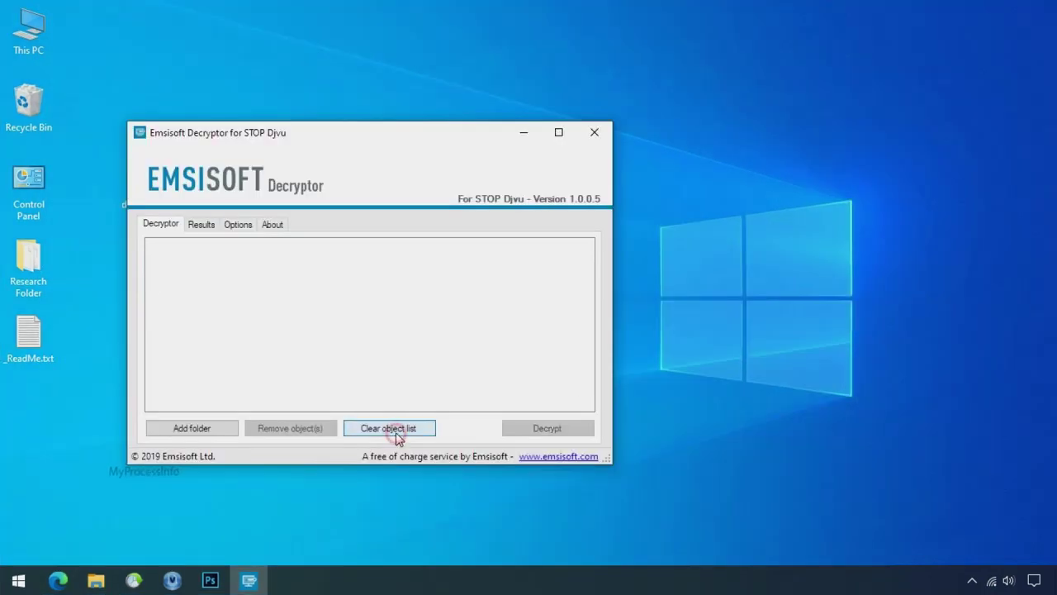
pyautogui.click(195, 430)
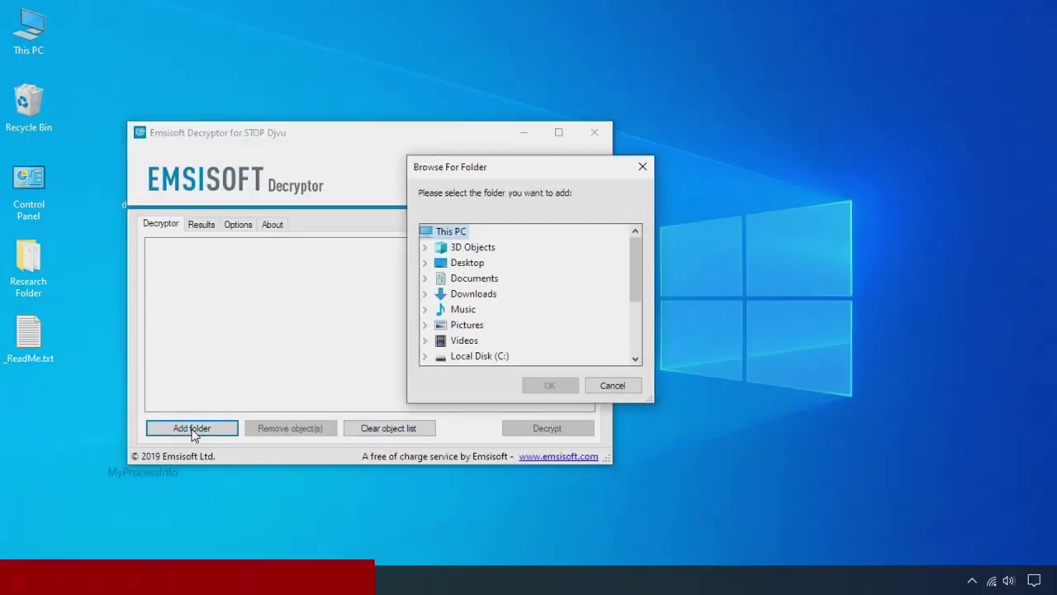
pyautogui.doubleClick(476, 264)
pyautogui.click(494, 278)
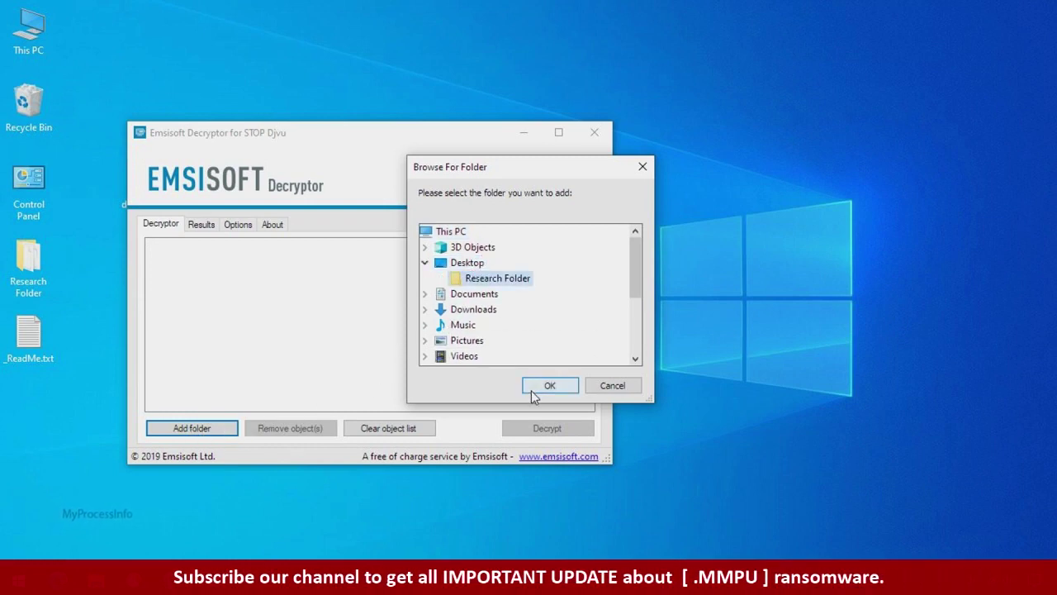
pyautogui.click(532, 393)
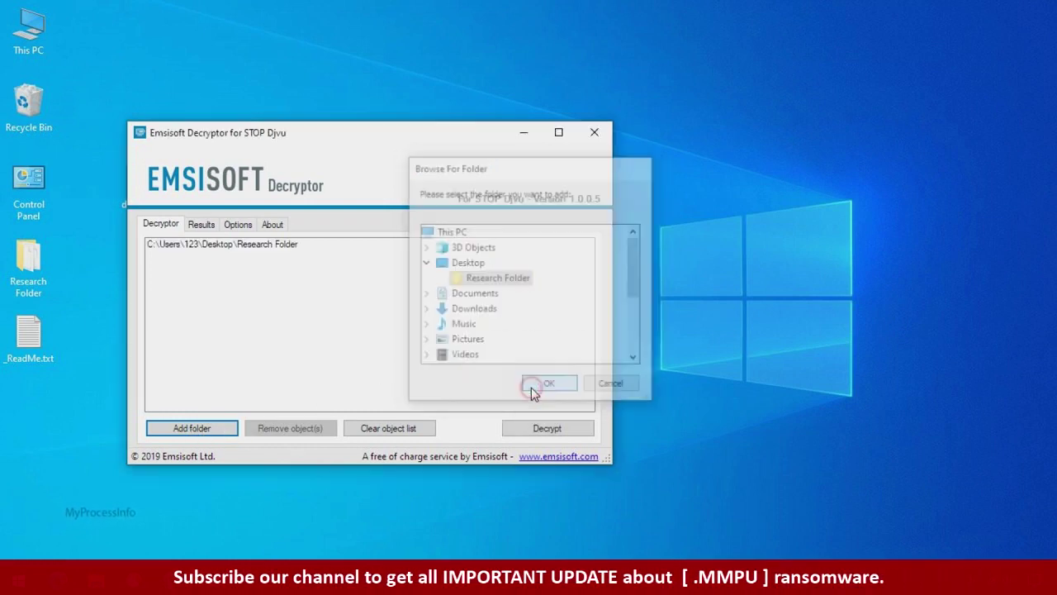
pyautogui.click(547, 431)
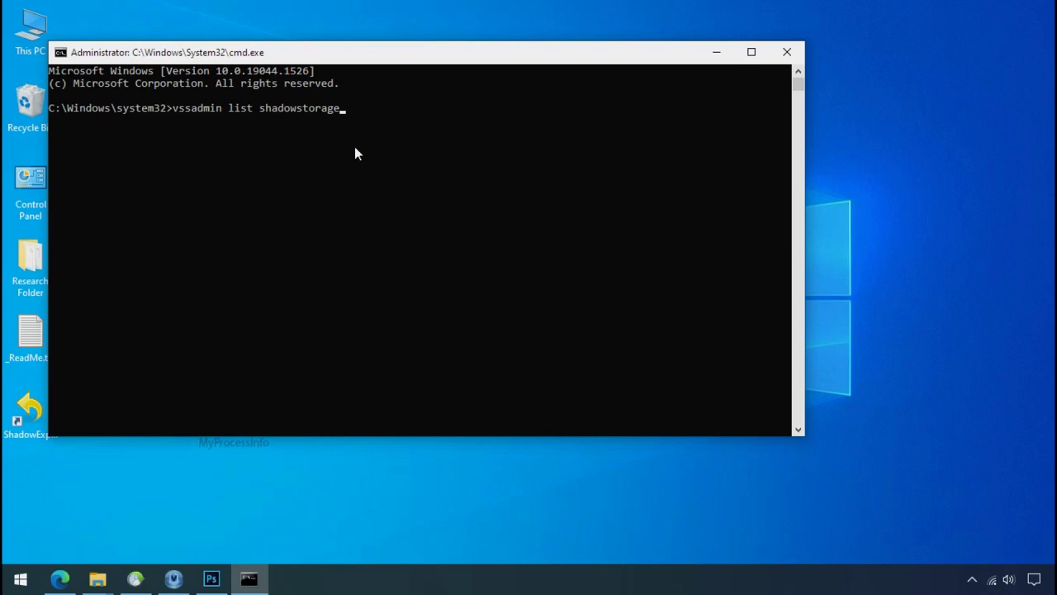
# Run vssadmin list shadowstorage to show 2.99 GB used on C: and 0 bytes on H:
pyautogui.press('Return')
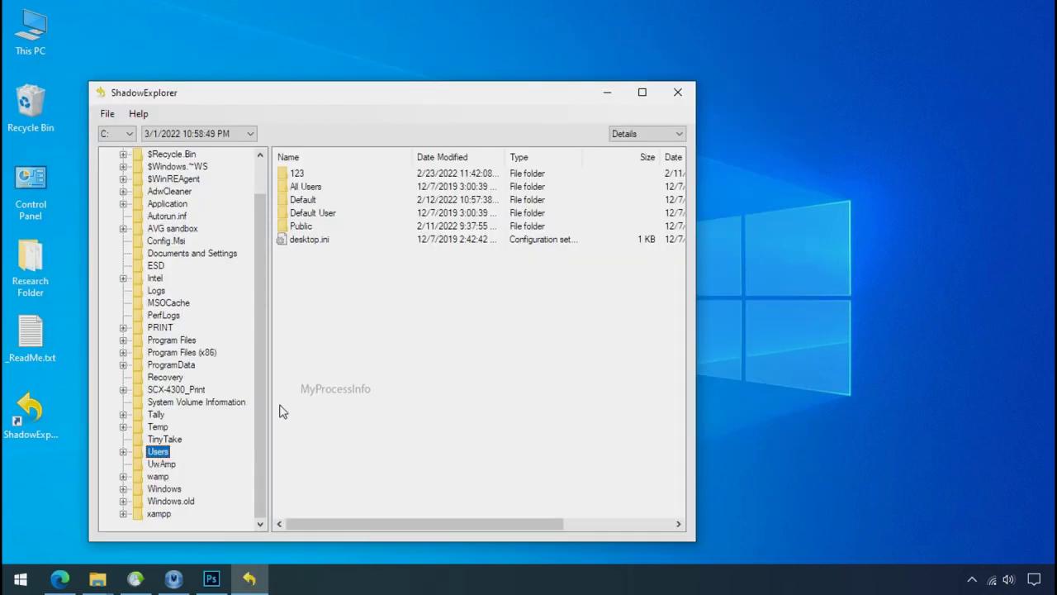
# In the snapshot, browse to Users > 123 > Desktop and start exporting Research Folder
pyautogui.doubleClick(300, 175)
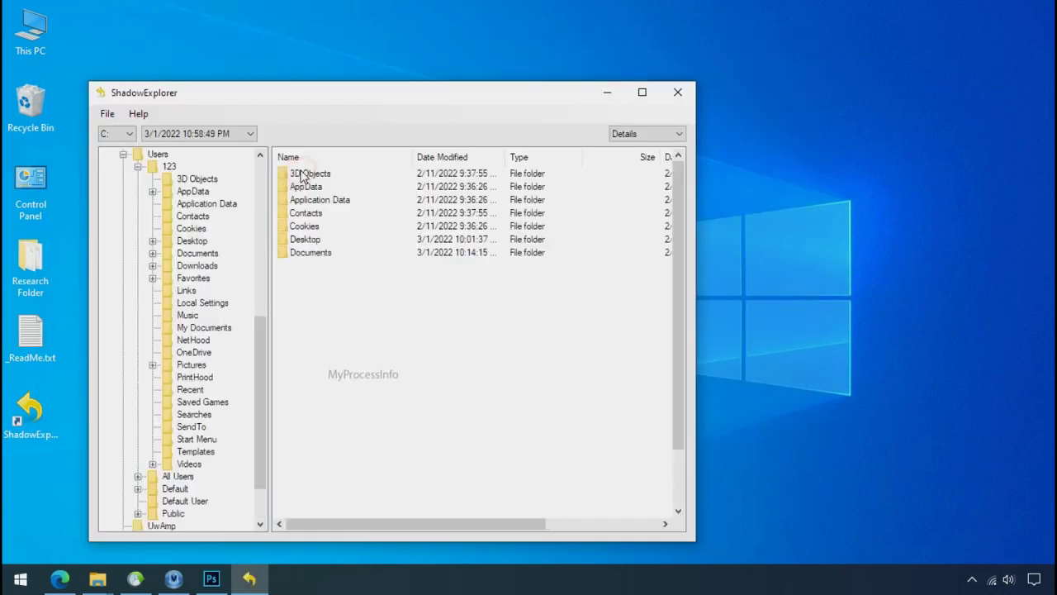
pyautogui.click(309, 240)
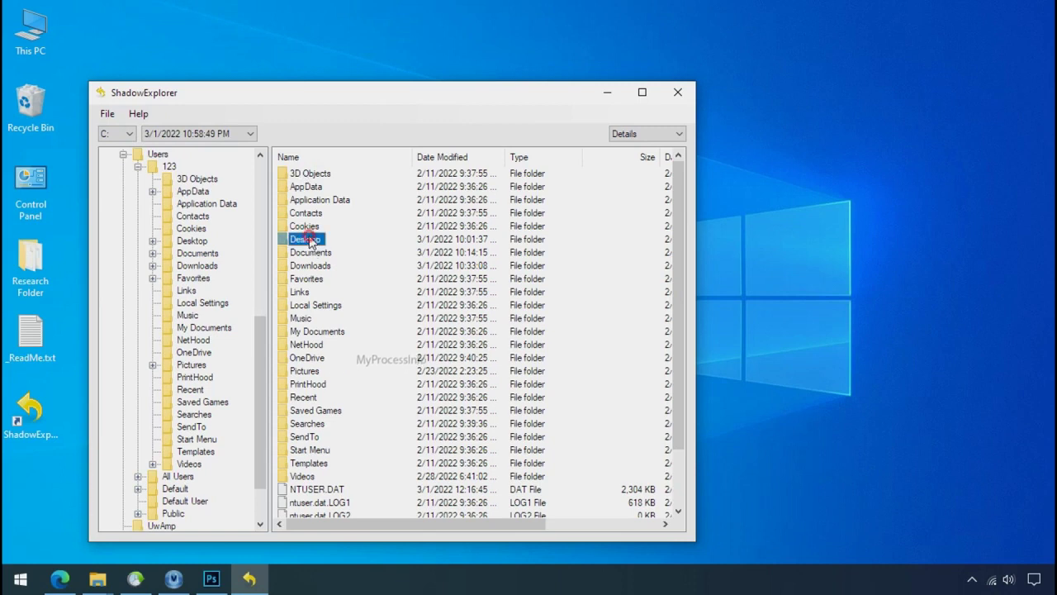
pyautogui.doubleClick(309, 240)
pyautogui.click(334, 176)
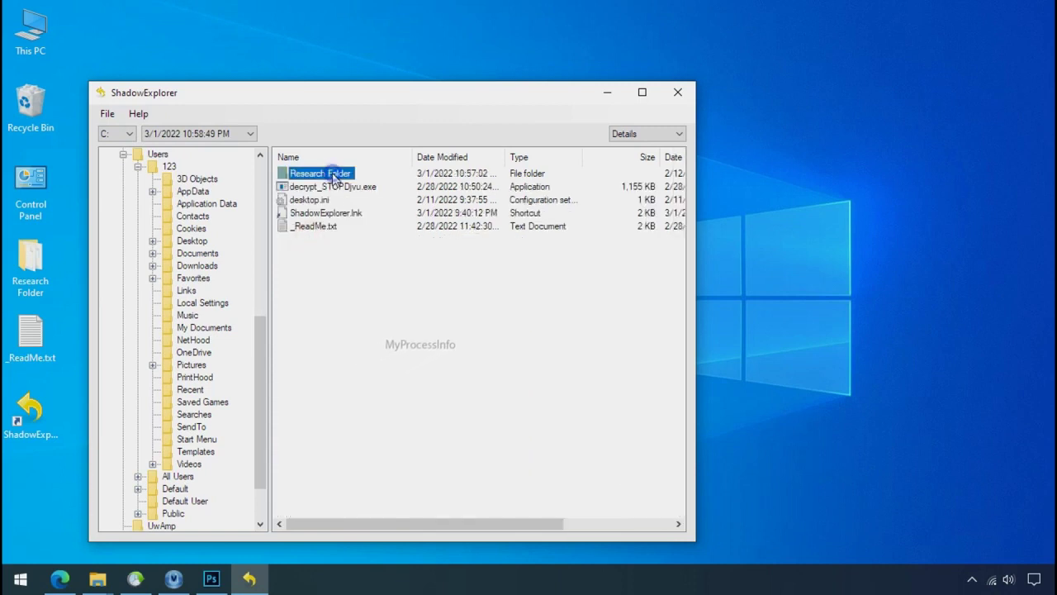
pyautogui.rightClick(335, 176)
pyautogui.click(356, 184)
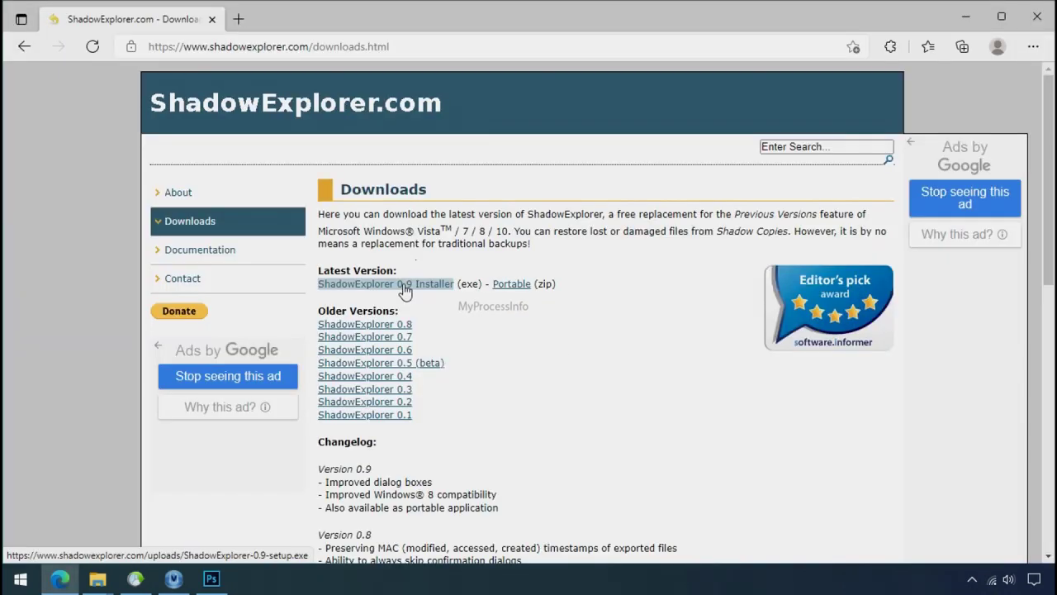
pyautogui.click(406, 289)
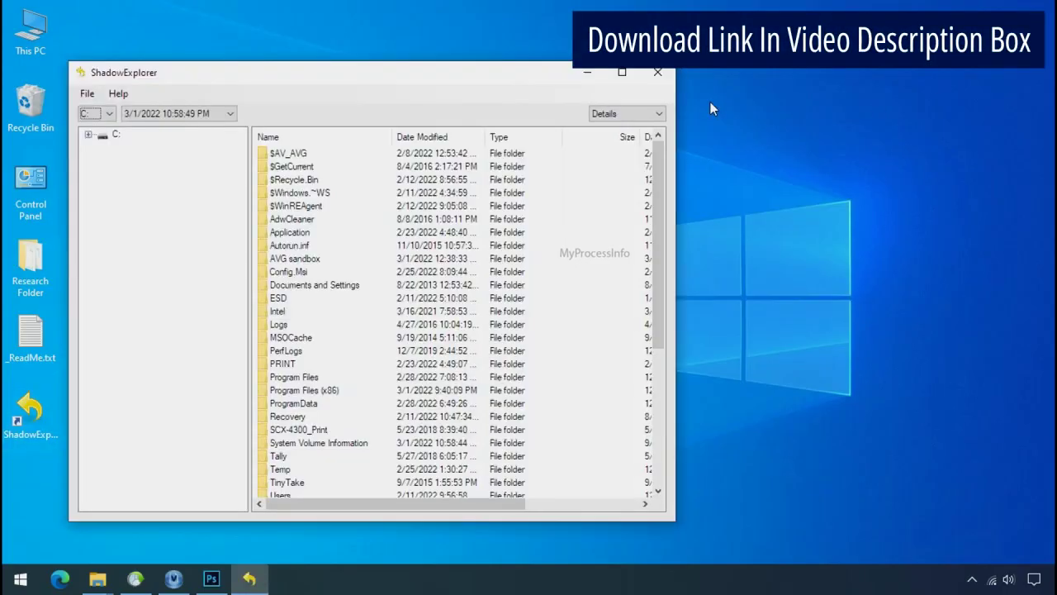
# Select drive C: with the 3/1/2022 10:58:49 PM snapshot and browse to Users > 123 > Desktop
pyautogui.click(99, 113)
pyautogui.click(101, 128)
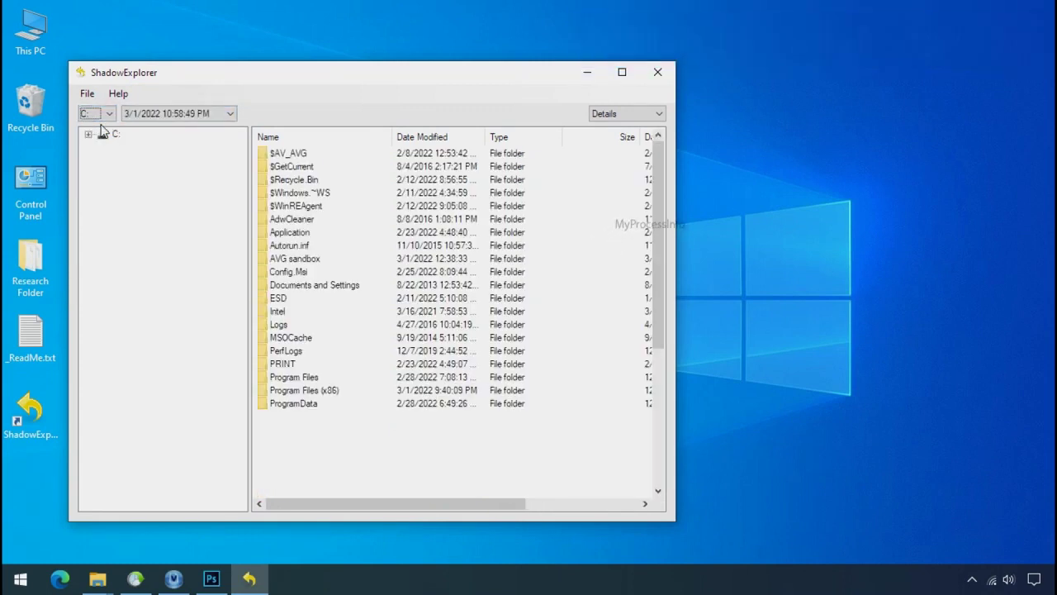
pyautogui.click(201, 113)
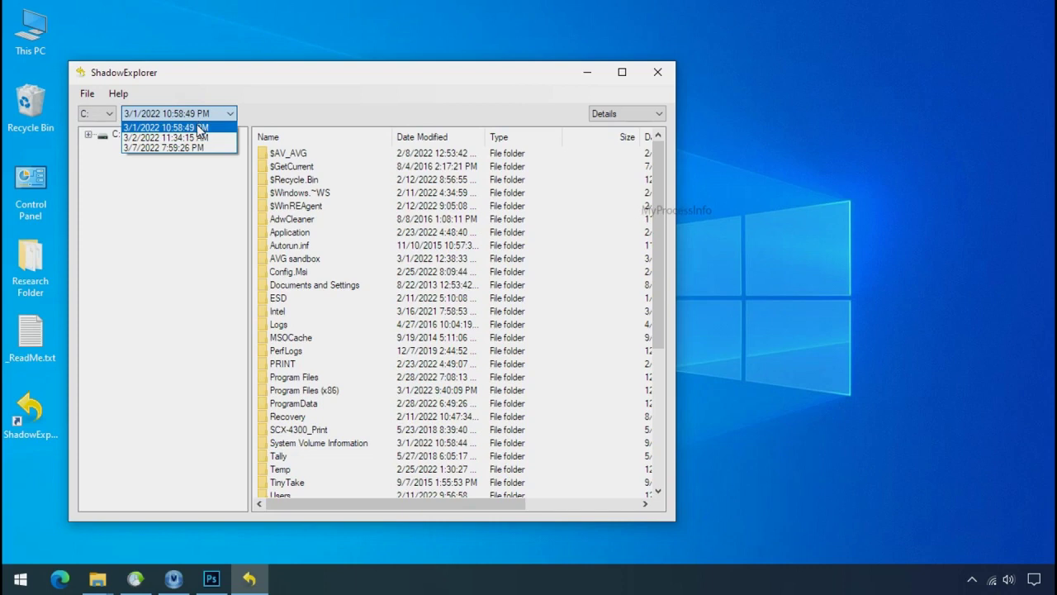
pyautogui.click(191, 128)
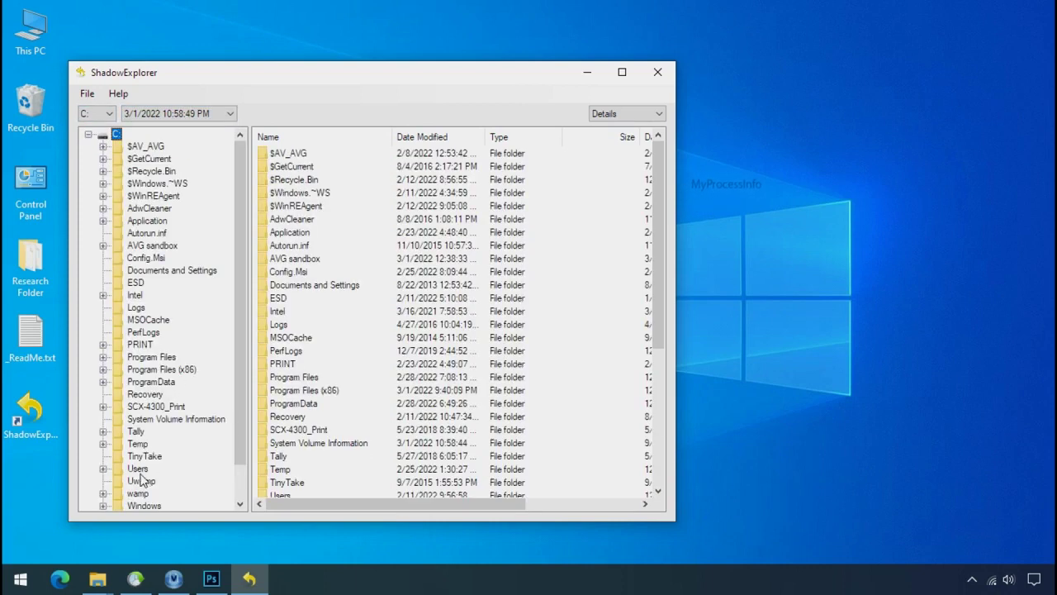
pyautogui.click(138, 468)
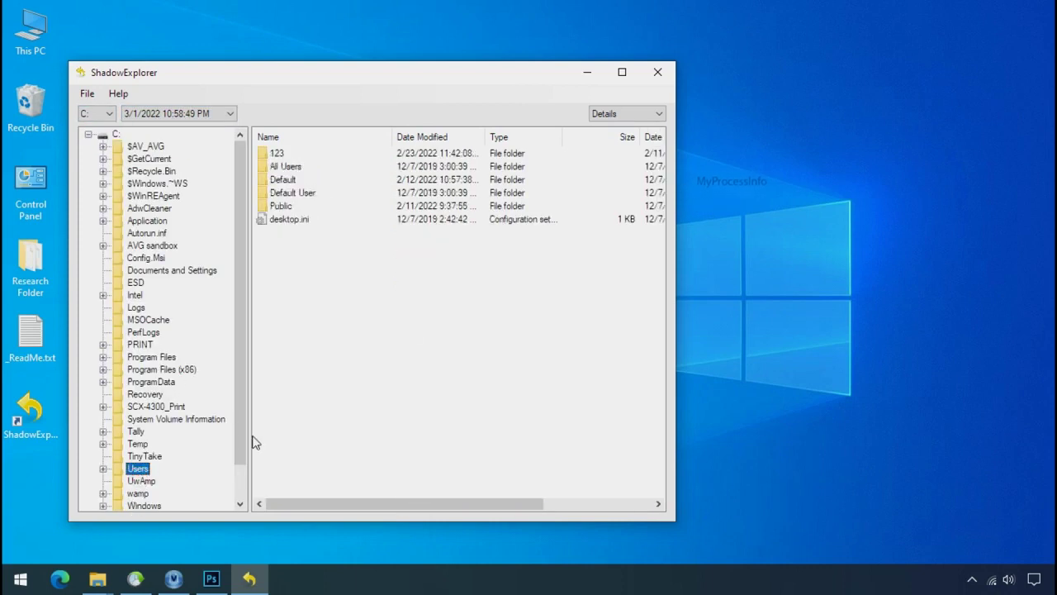
pyautogui.doubleClick(279, 154)
pyautogui.click(286, 221)
pyautogui.doubleClick(288, 221)
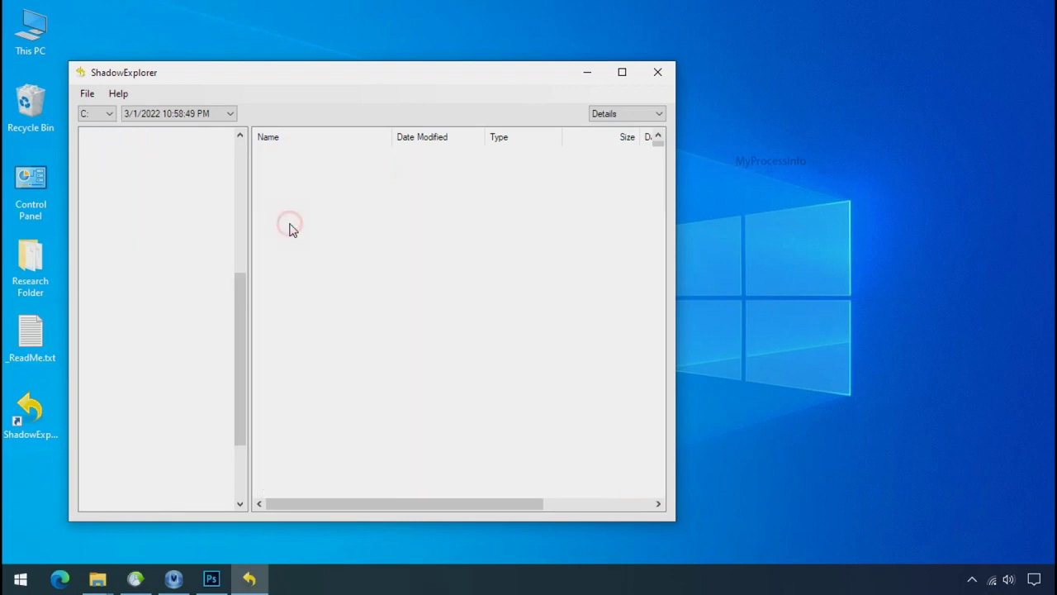
# Export Research Folder to the Recover folder on Softwares (G:)
pyautogui.click(304, 155)
pyautogui.rightClick(296, 152)
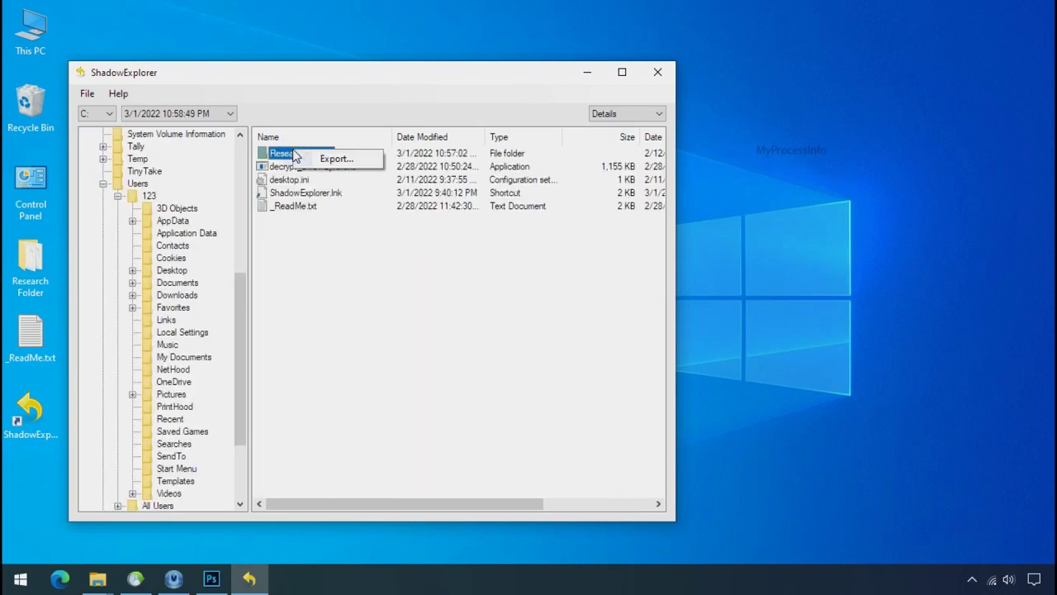
pyautogui.click(317, 159)
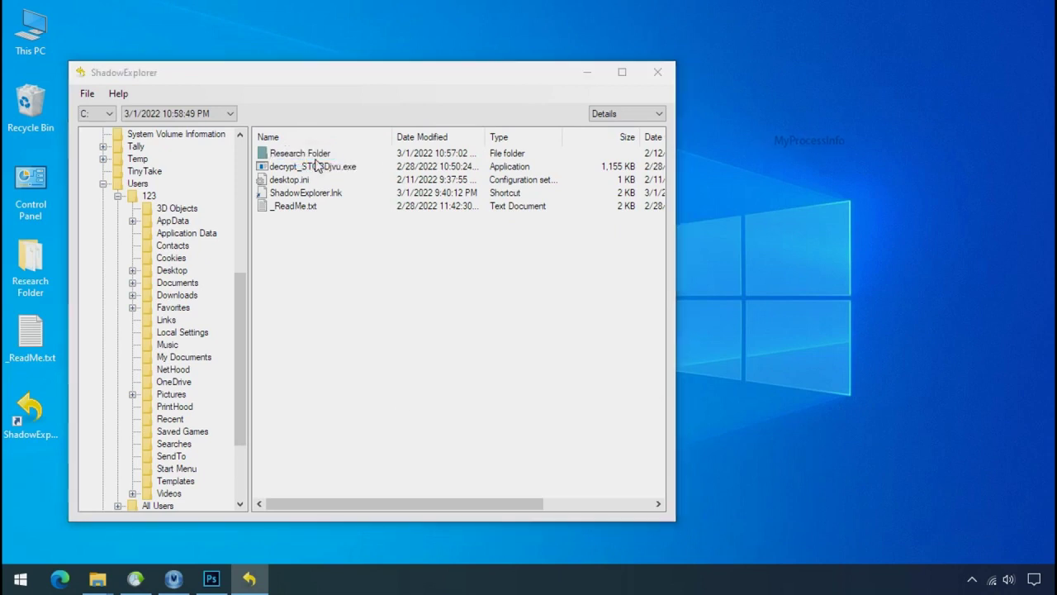
pyautogui.doubleClick(474, 281)
pyautogui.scroll(-2, 502, 297)
pyautogui.scroll(-1, 501, 297)
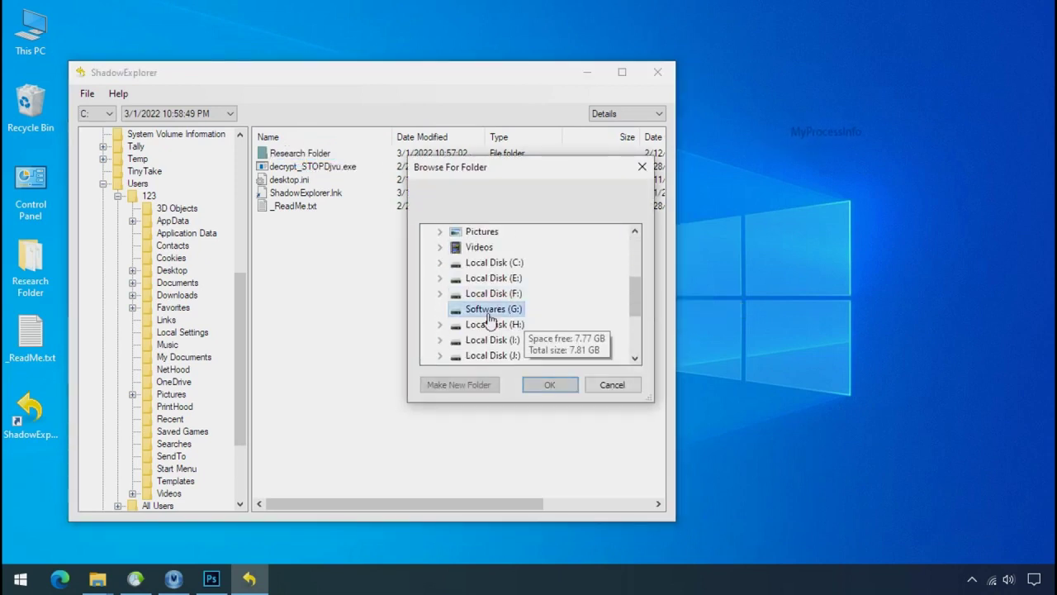
pyautogui.doubleClick(493, 308)
pyautogui.click(497, 324)
pyautogui.click(548, 385)
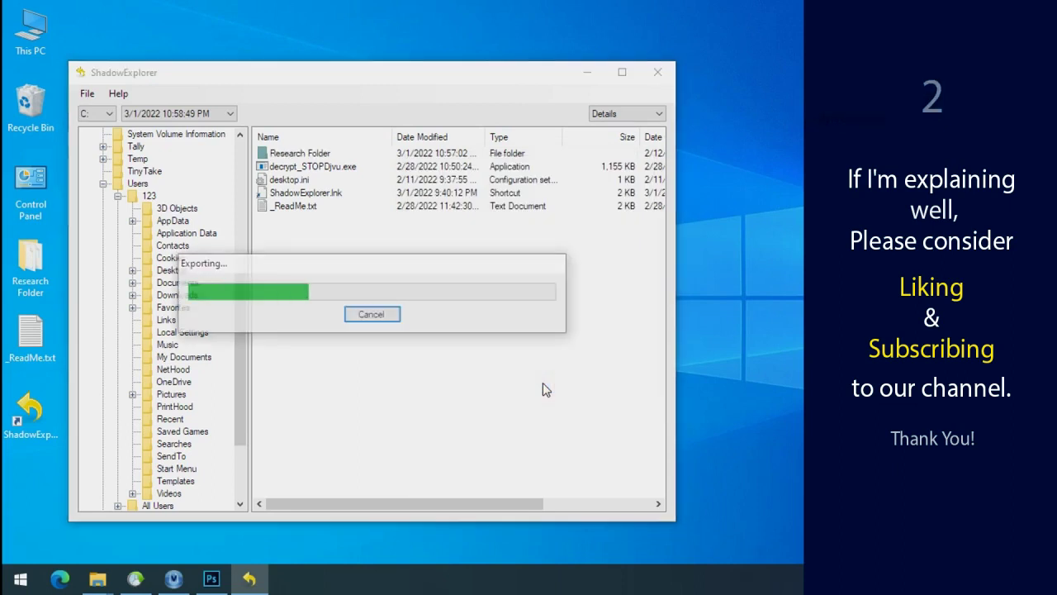
pyautogui.click(588, 72)
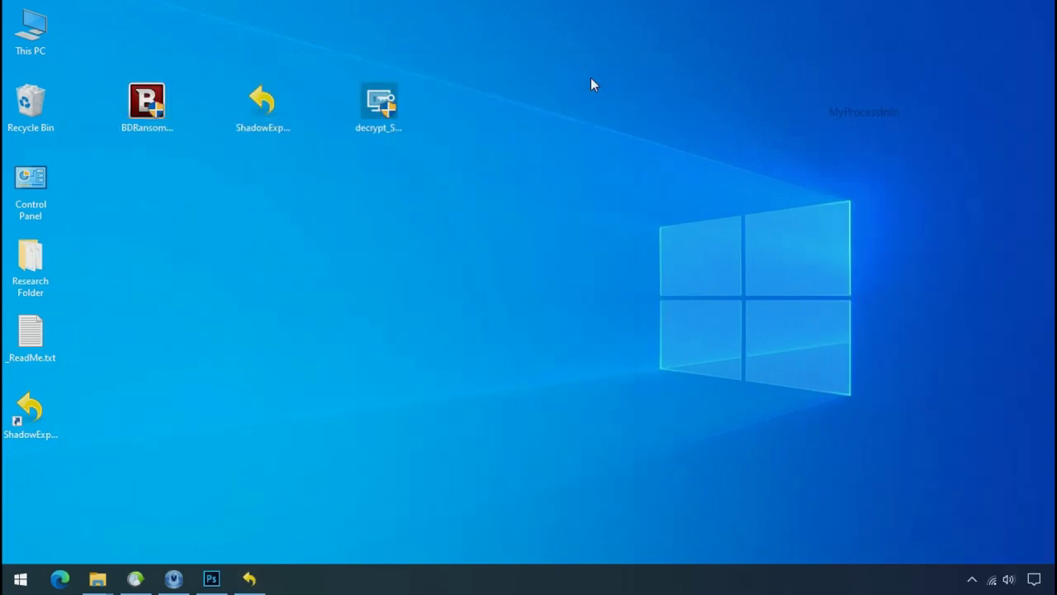
# Open G:\Recover\Research Folder, check the PNG, PDF and Excel files, and enlarge icons to Extra large
pyautogui.click(98, 581)
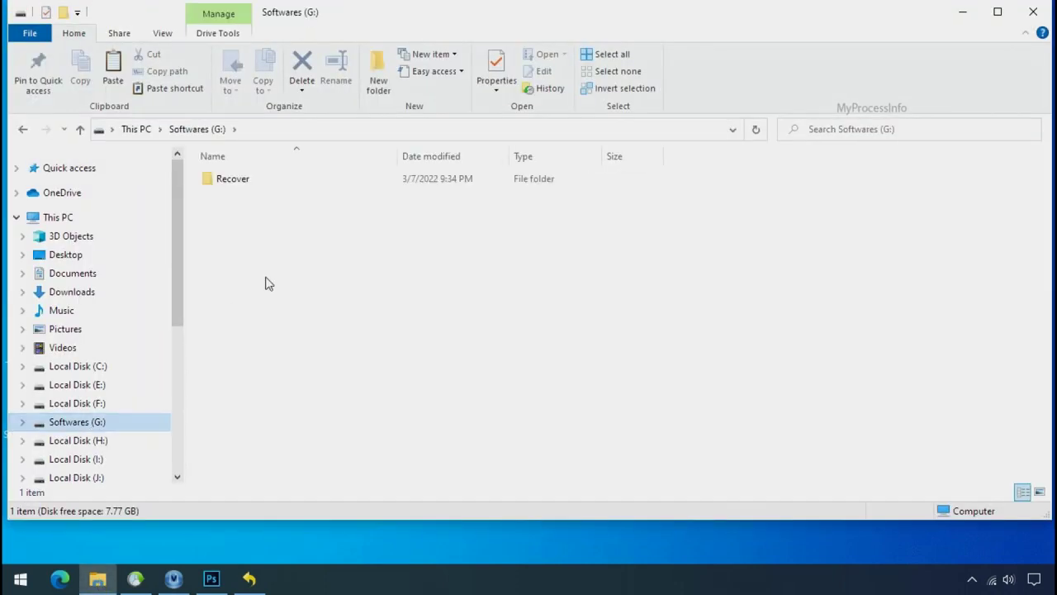
pyautogui.doubleClick(213, 181)
pyautogui.doubleClick(218, 181)
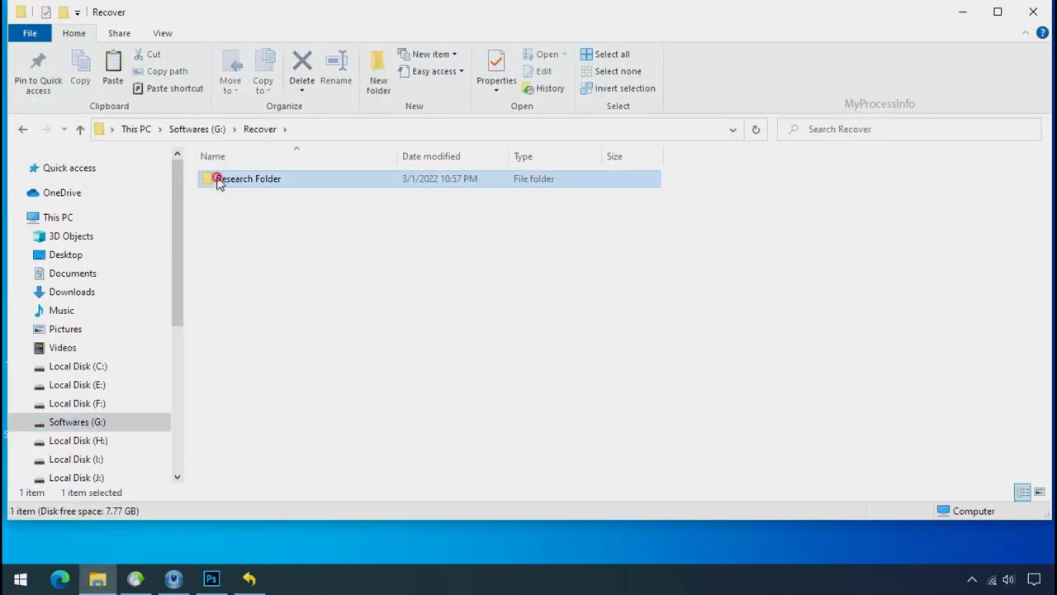
pyautogui.click(232, 179)
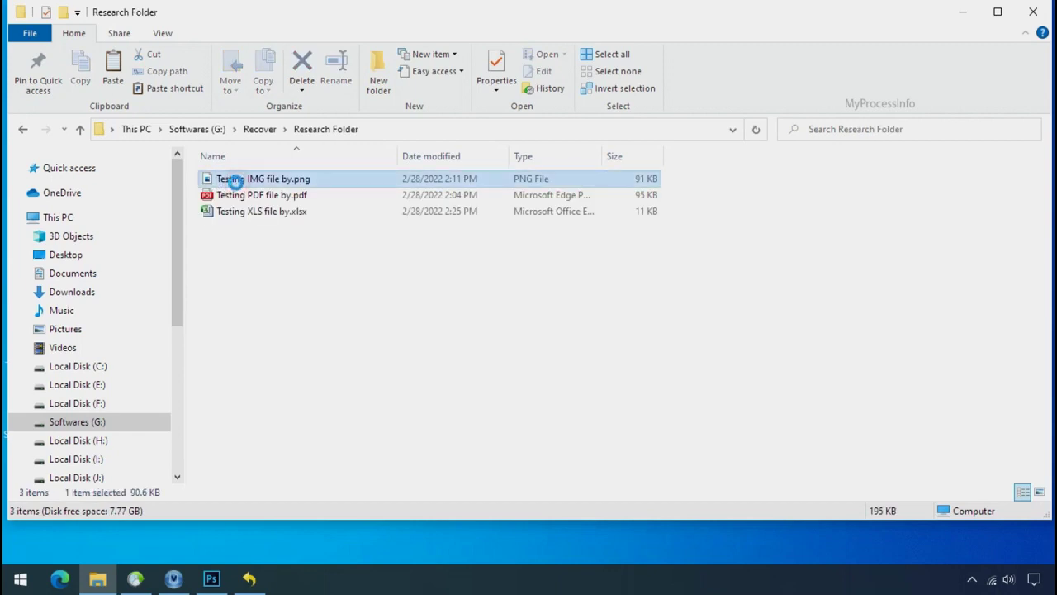
pyautogui.click(231, 195)
pyautogui.click(240, 210)
pyautogui.click(271, 179)
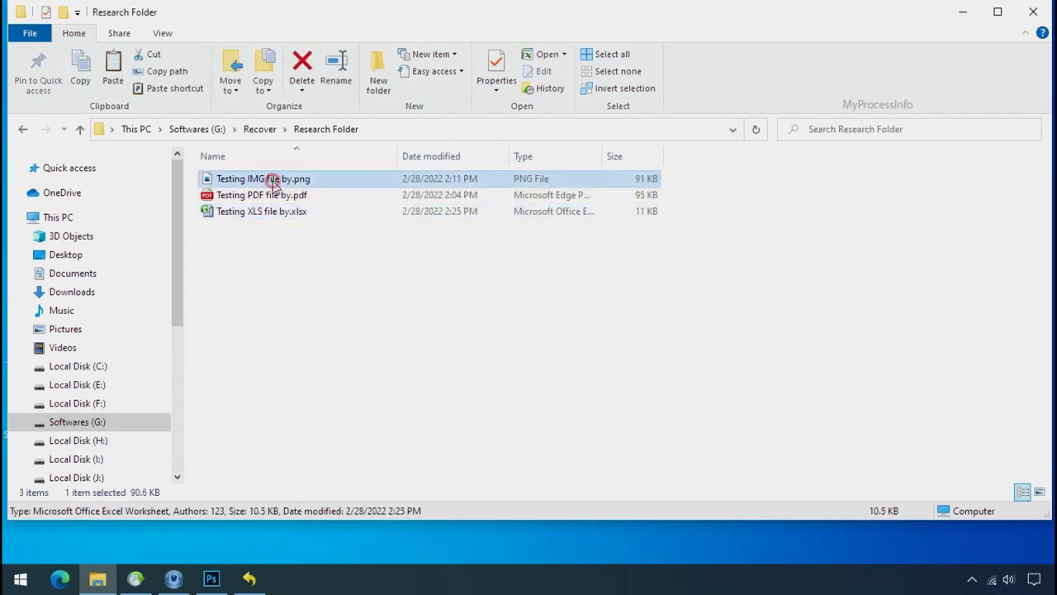
pyautogui.keyDown('ctrl'); pyautogui.scroll(3, 436, 304); pyautogui.keyUp('ctrl')
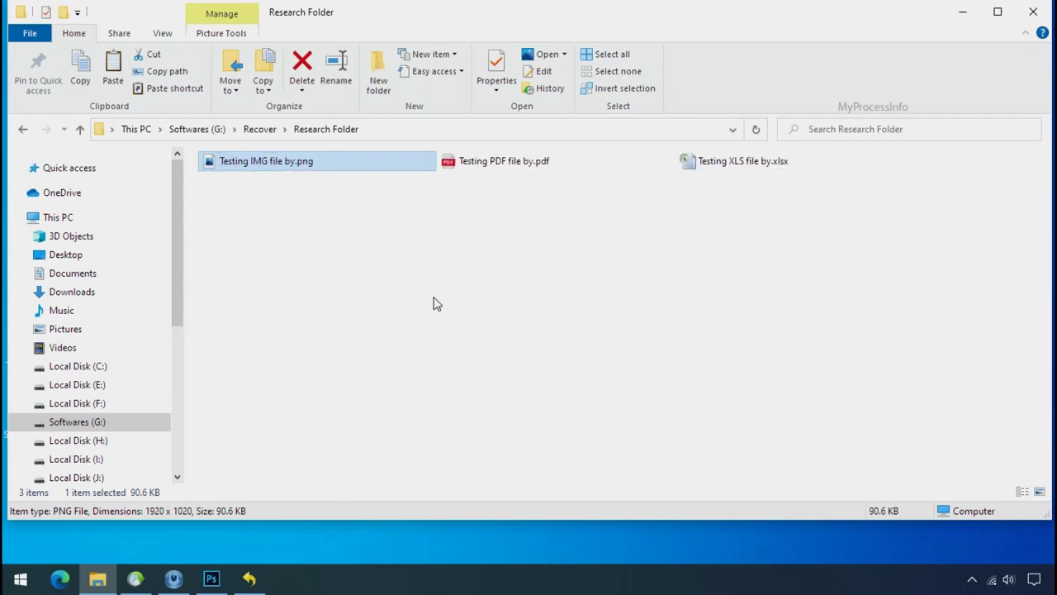
pyautogui.keyDown('ctrl'); pyautogui.scroll(2, 434, 303); pyautogui.keyUp('ctrl')
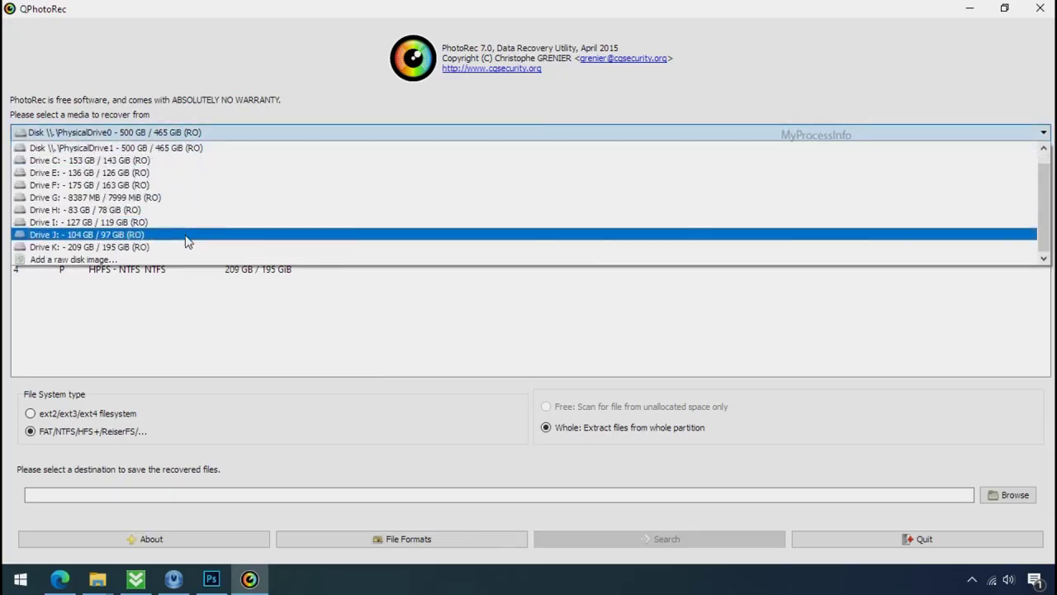
# Keep the 500 GB PhysicalDrive0 as QPhotoRec's recovery source
pyautogui.click(274, 83)
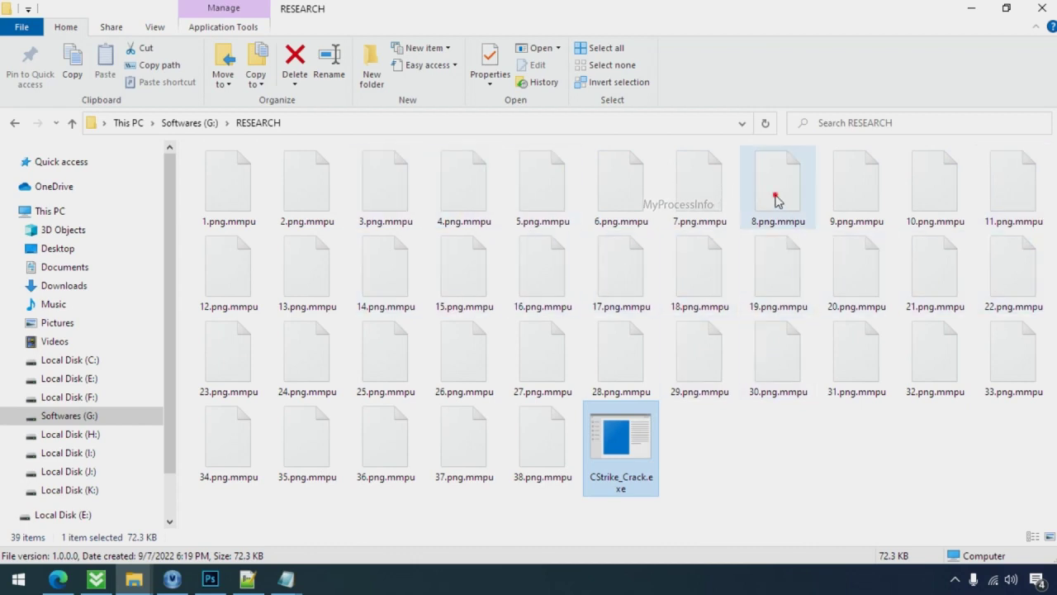
# Rename 8.png.mmpu to 8.png, confirming the extension change
pyautogui.click(785, 225)
pyautogui.click(784, 222)
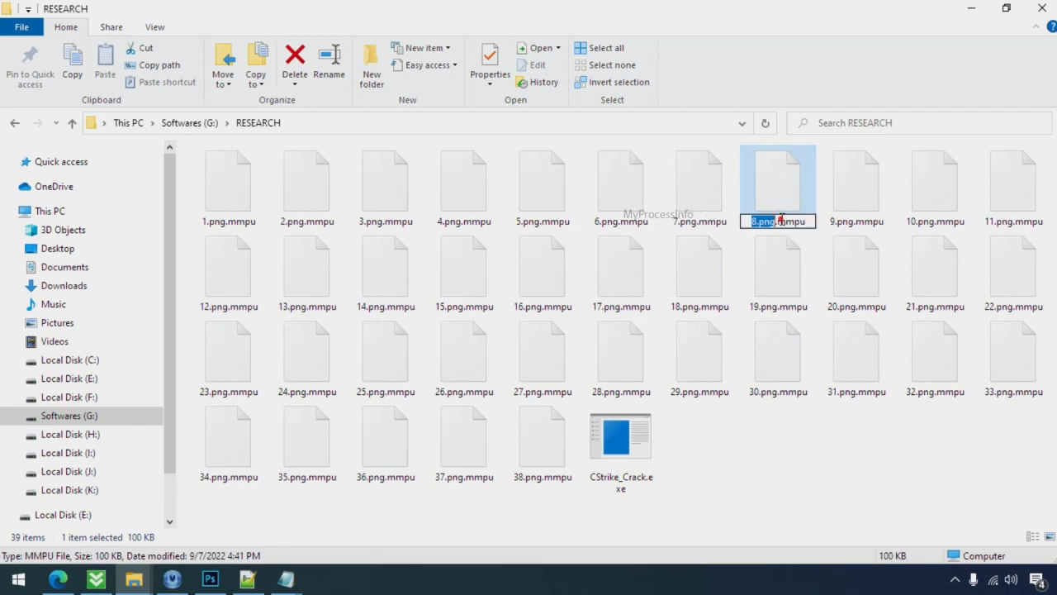
pyautogui.doubleClick(791, 221)
pyautogui.press('BackSpace')
pyautogui.press('BackSpace')
pyautogui.press('Return')
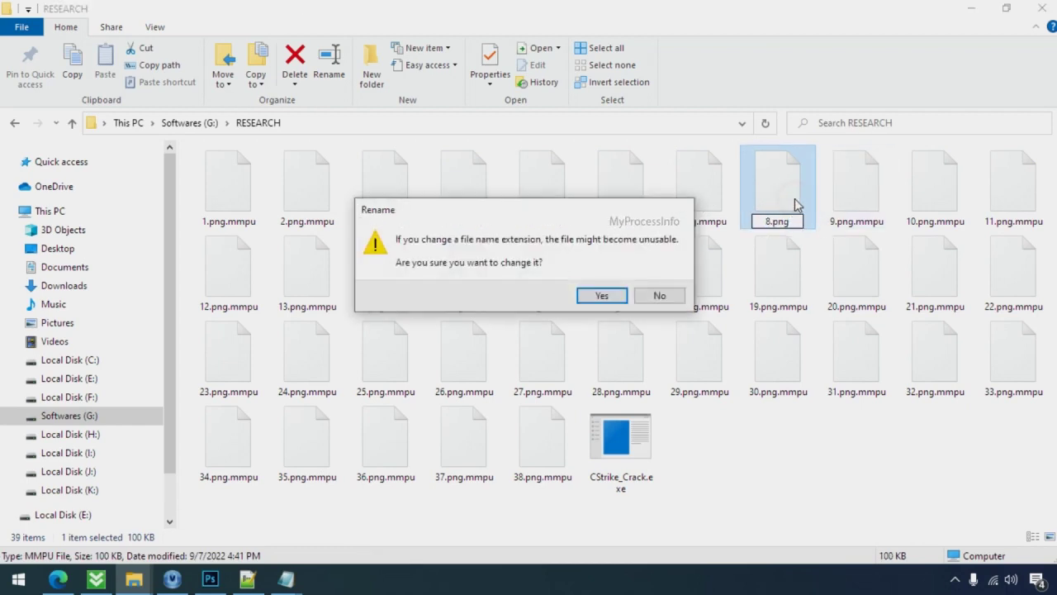
pyautogui.click(599, 295)
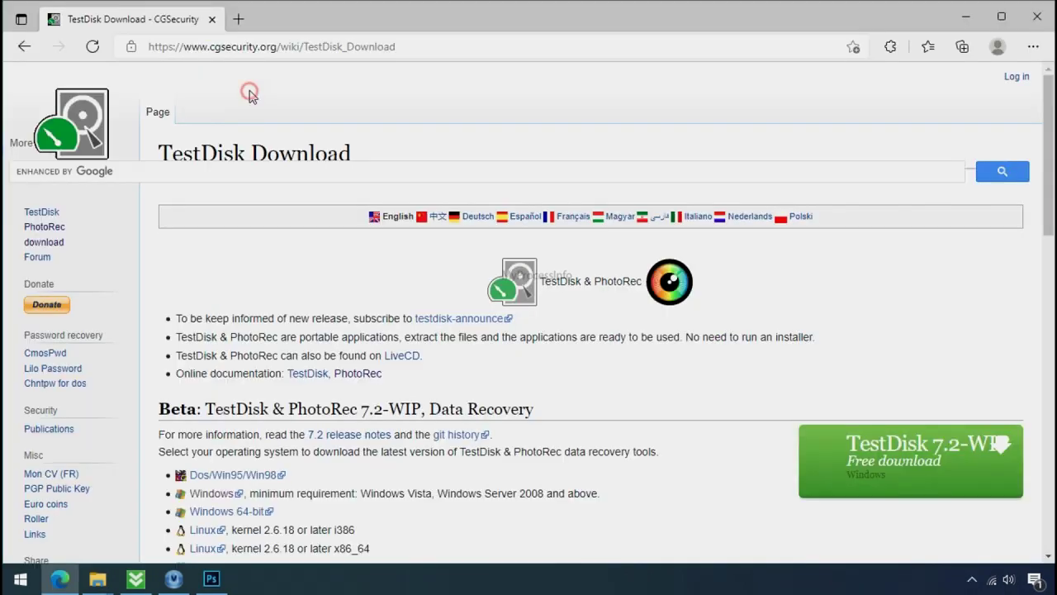
# Close the Edge window showing the TestDisk download page
pyautogui.click(233, 51)
pyautogui.click(272, 99)
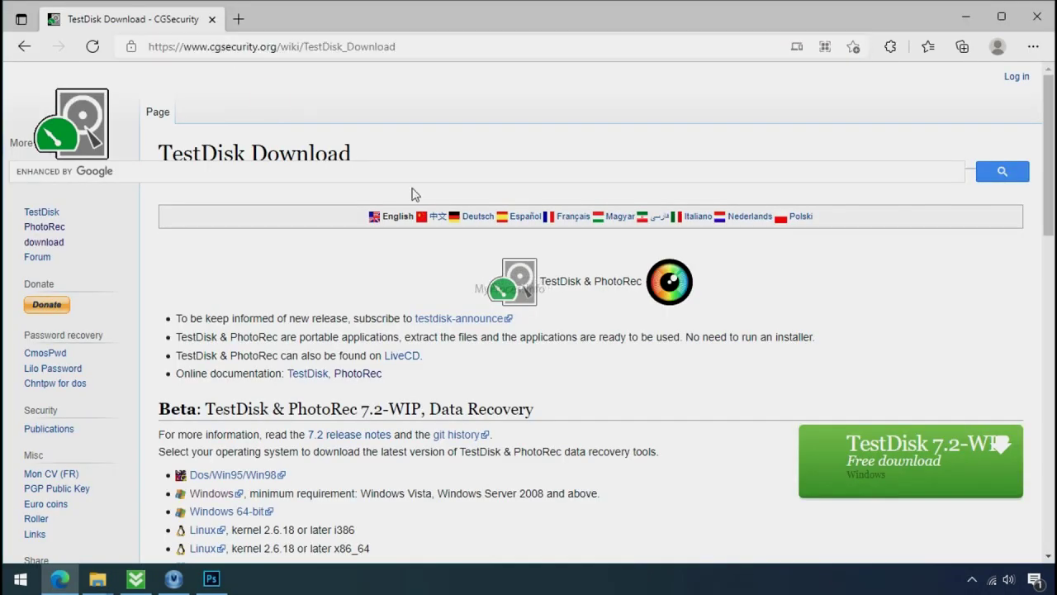
pyautogui.click(1050, 26)
# Extract testdisk-7.0.win.zip into its own testdisk-7.0.win folder
pyautogui.click(511, 120)
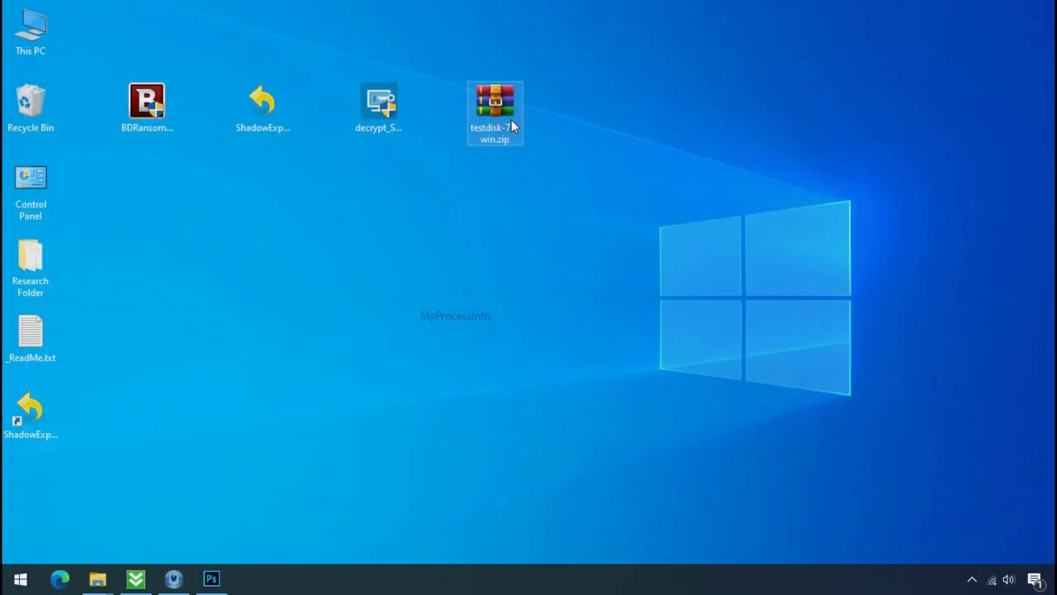
pyautogui.rightClick(511, 119)
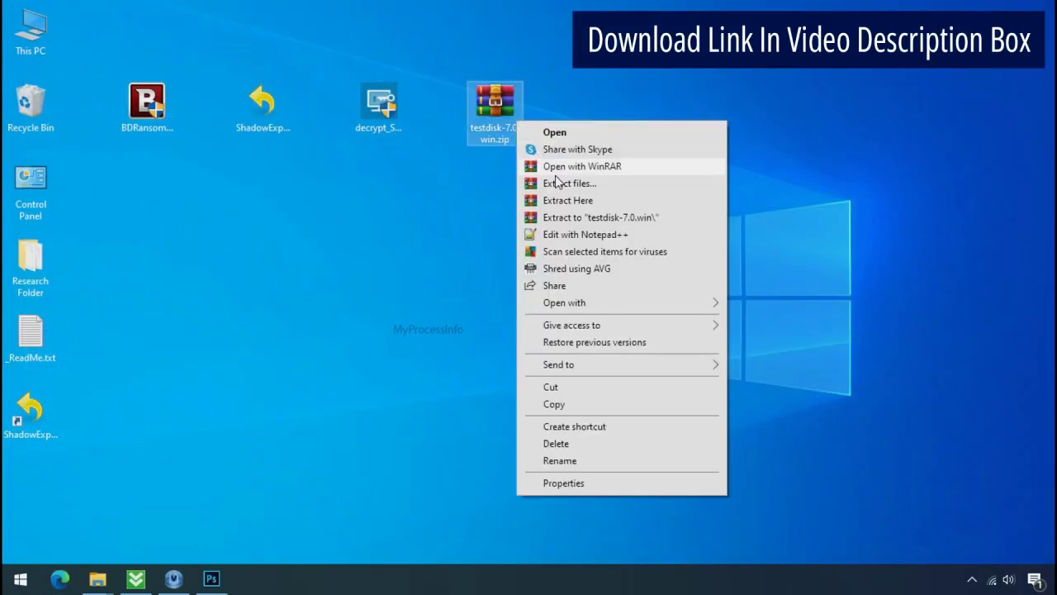
pyautogui.click(585, 220)
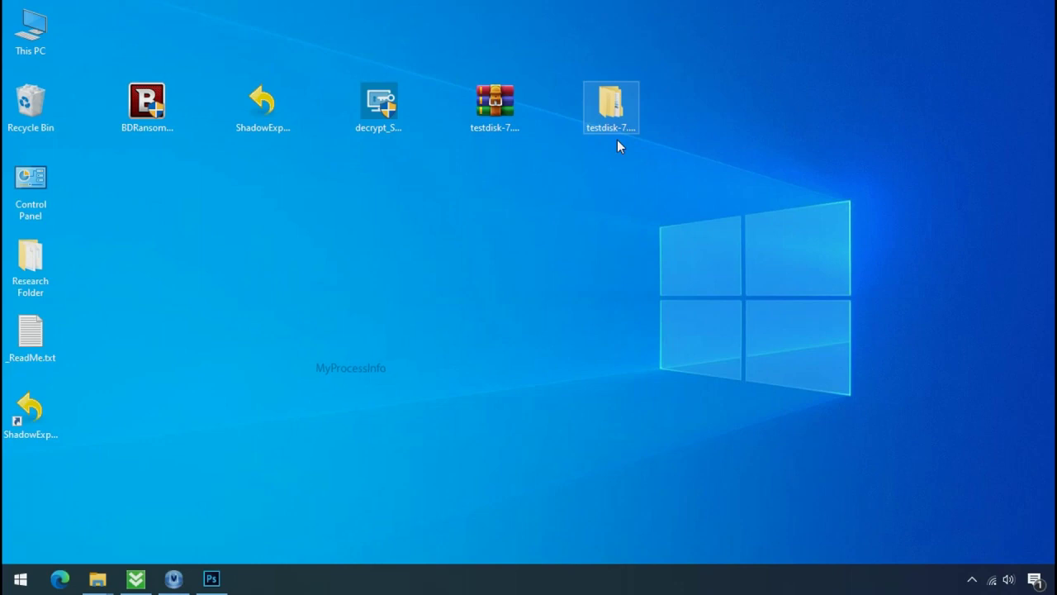
# Launch qphotorec_win.exe from the extracted testdisk-7.0 folder
pyautogui.doubleClick(611, 108)
pyautogui.scroll(-4, 273, 347)
pyautogui.click(295, 363)
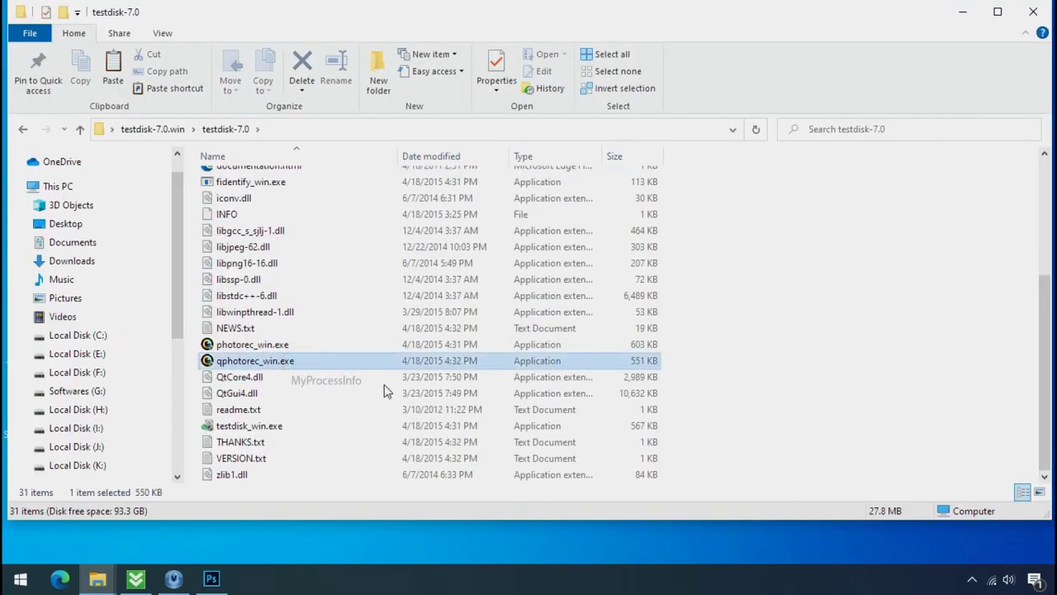
pyautogui.doubleClick(253, 362)
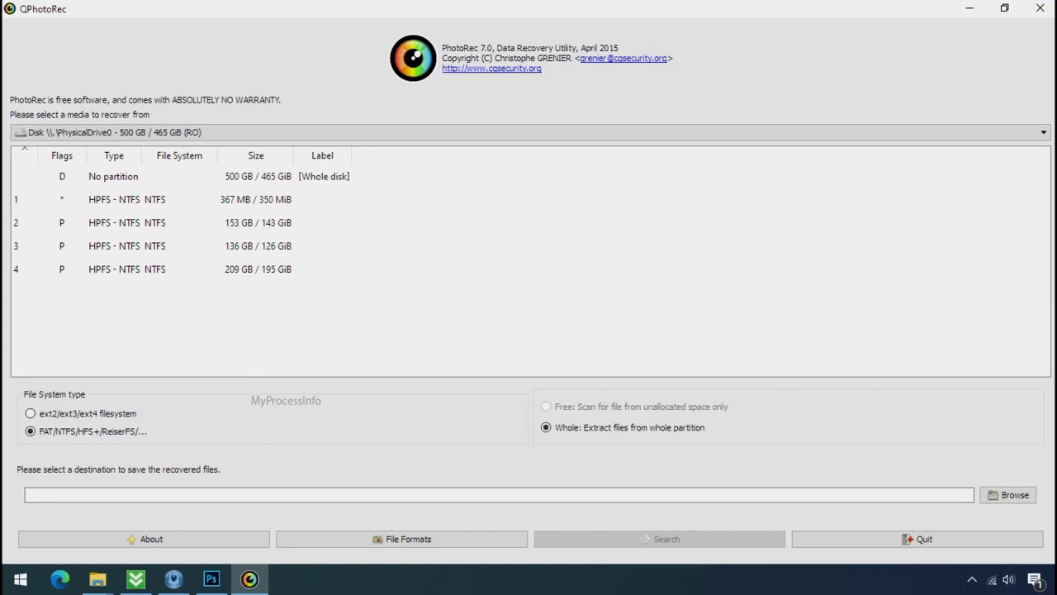
# Set Drive C as the source and restrict file formats to only jpg, png and pdf
pyautogui.click(212, 133)
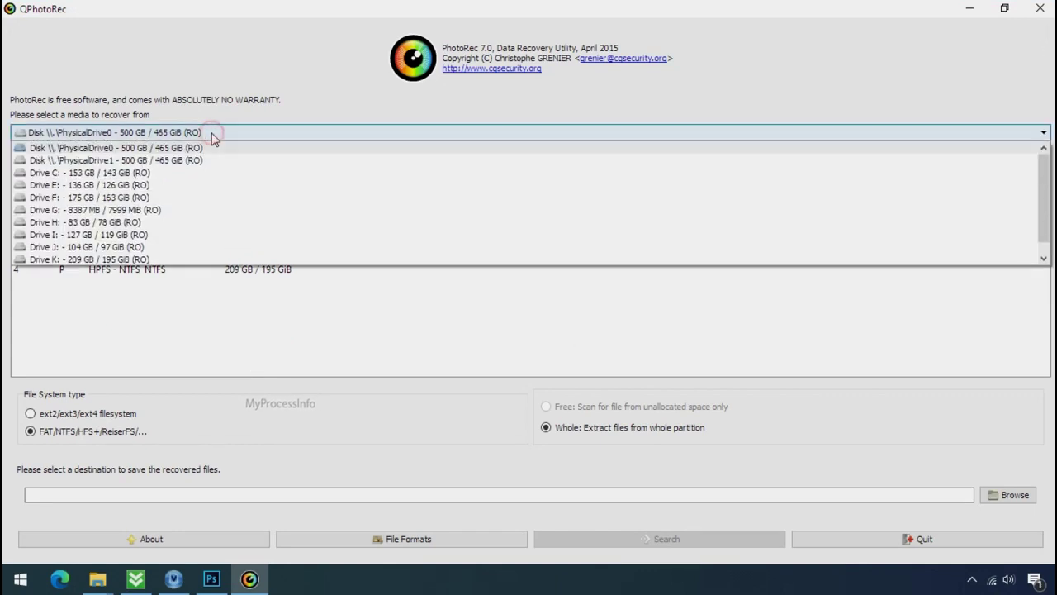
pyautogui.click(220, 173)
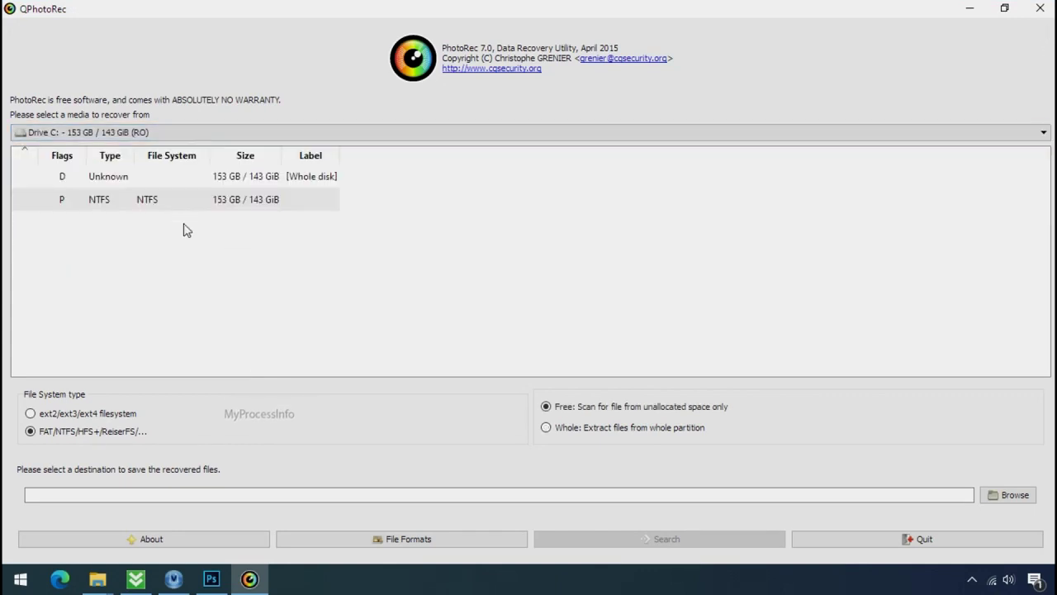
pyautogui.click(388, 541)
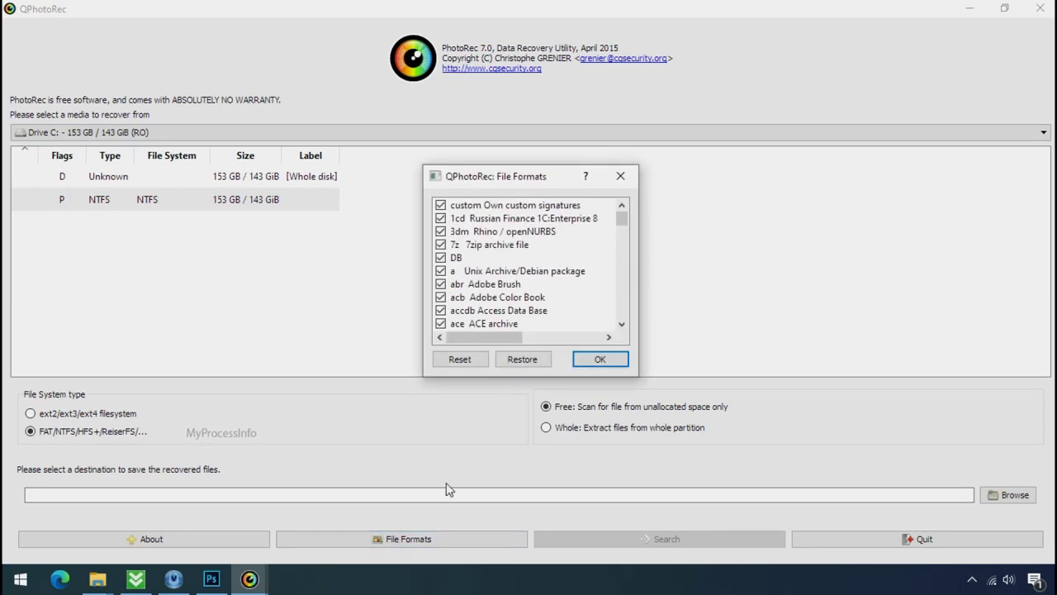
pyautogui.click(473, 361)
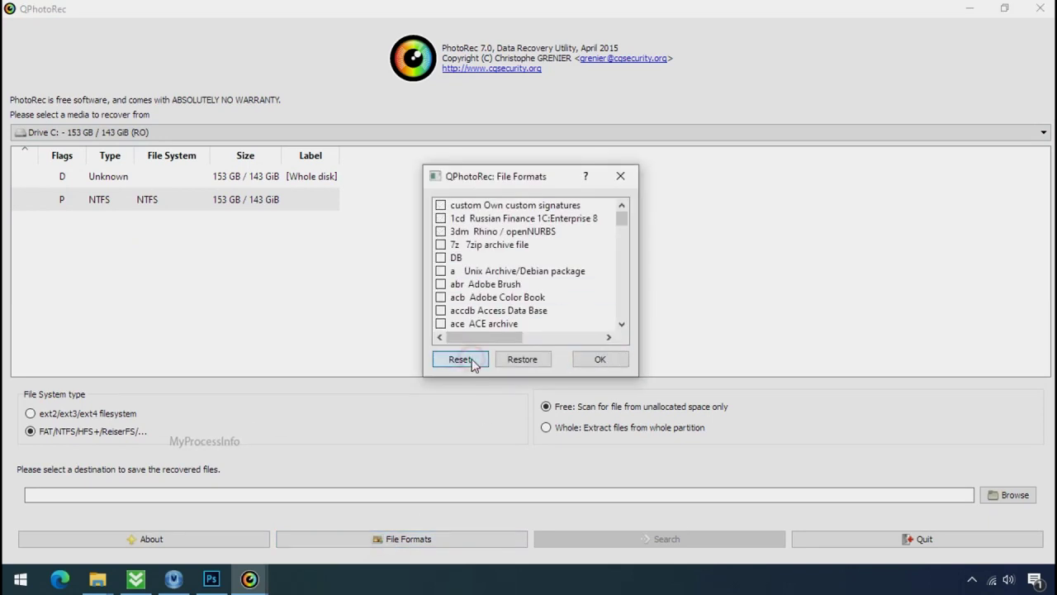
pyautogui.click(475, 302)
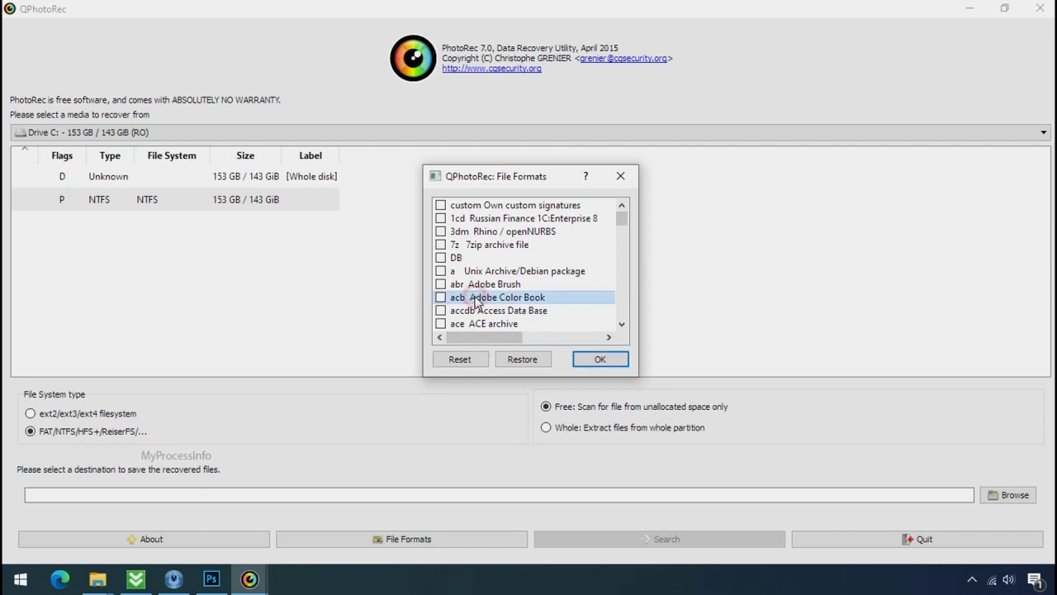
pyautogui.press('j')
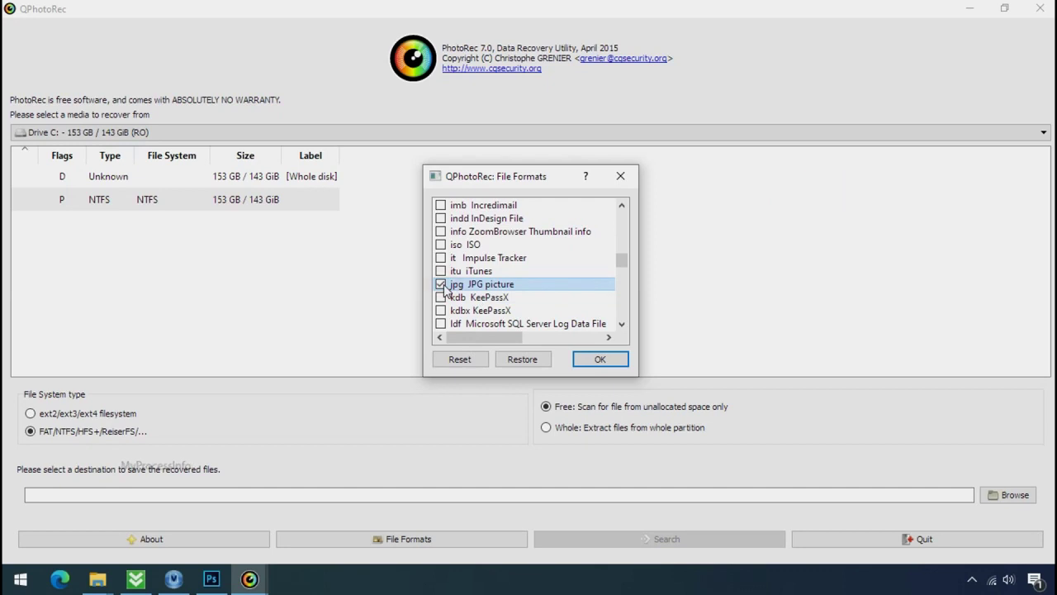
pyautogui.press('p')
pyautogui.scroll(-2, 486, 261)
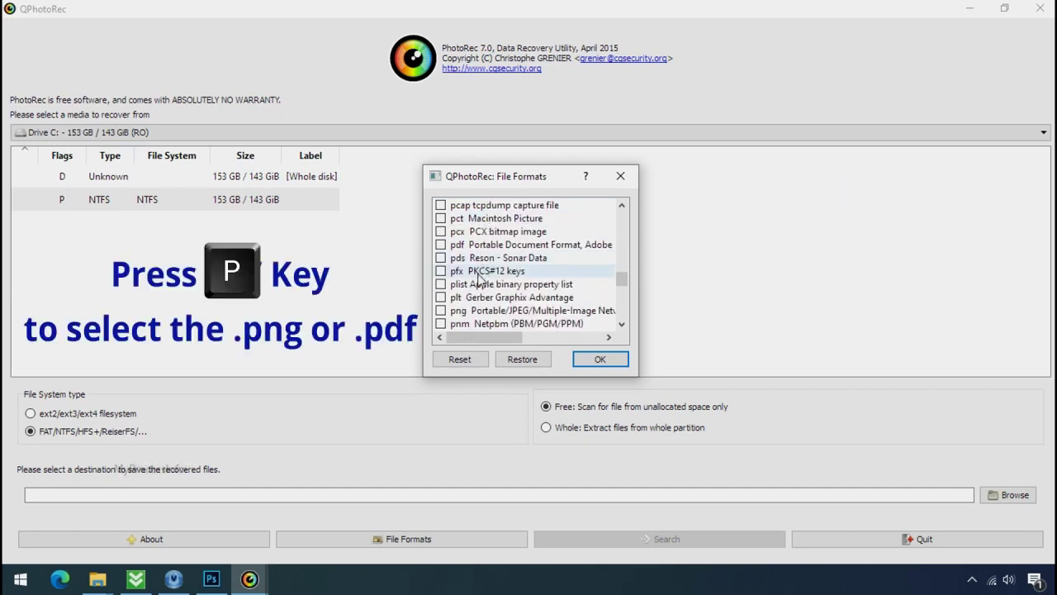
pyautogui.click(440, 310)
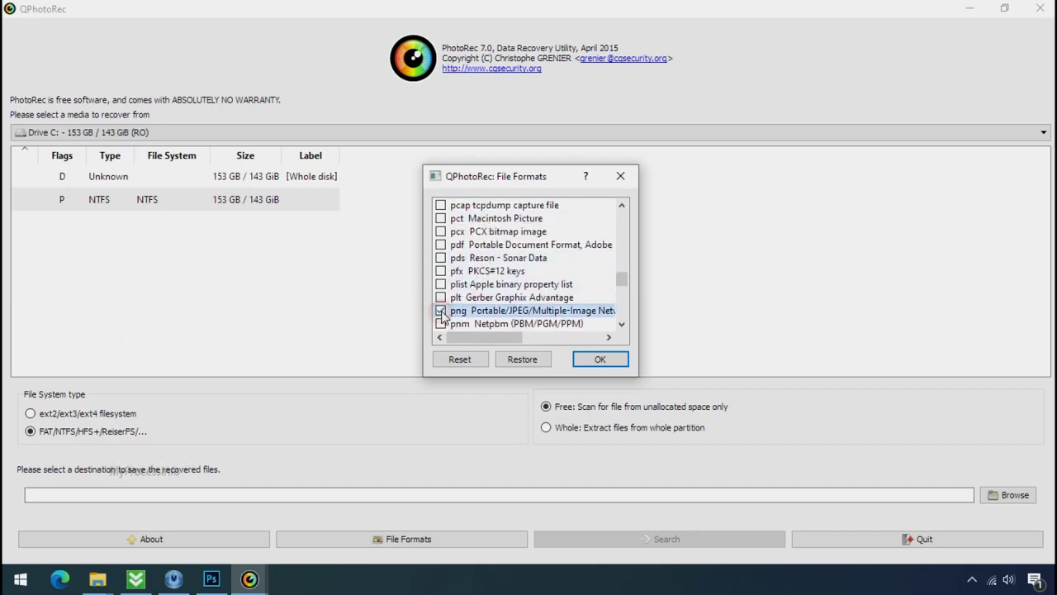
pyautogui.click(441, 244)
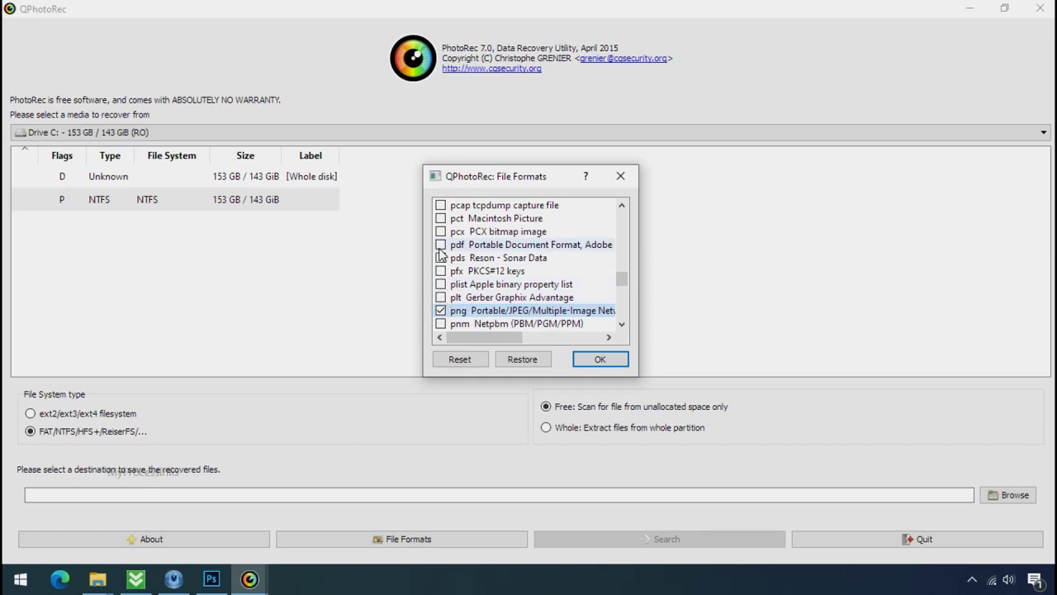
pyautogui.click(595, 364)
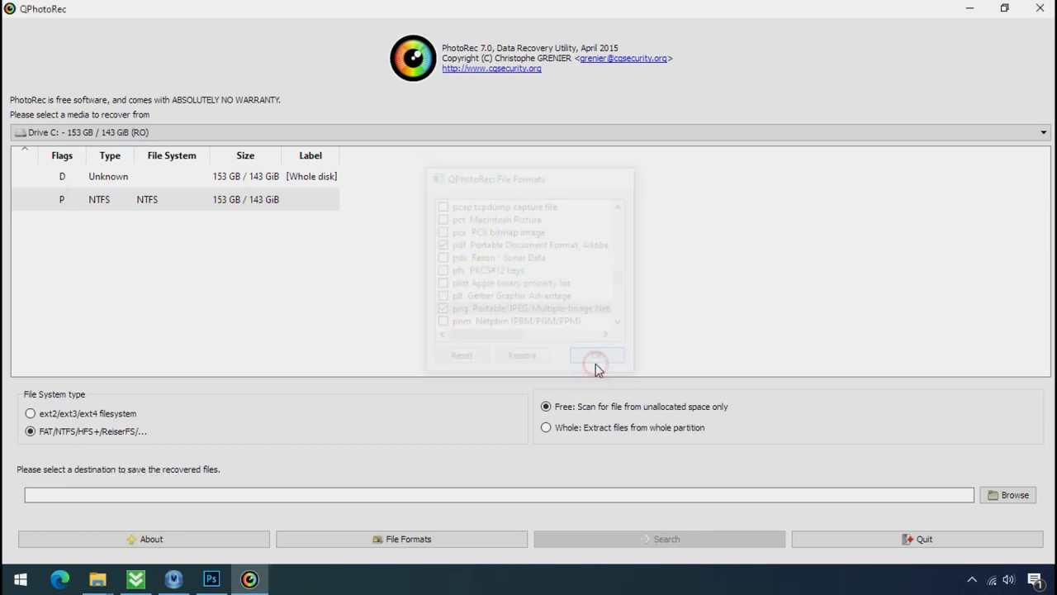
pyautogui.click(1028, 495)
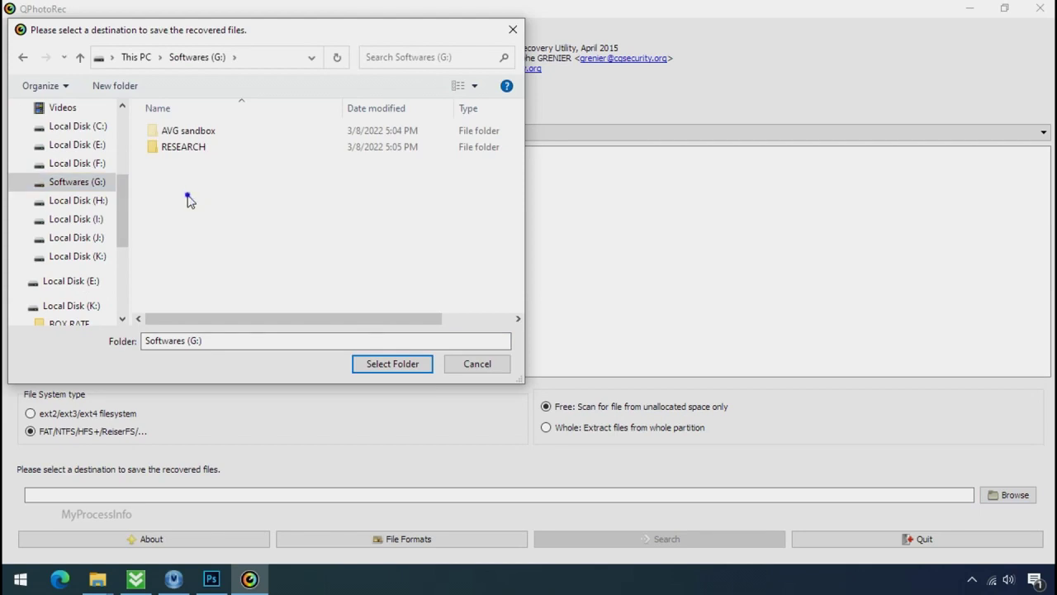
# Create a Recovery folder on Softwares (G:), select it as destination, and start the scan
pyautogui.rightClick(191, 198)
pyautogui.moveTo(248, 376)
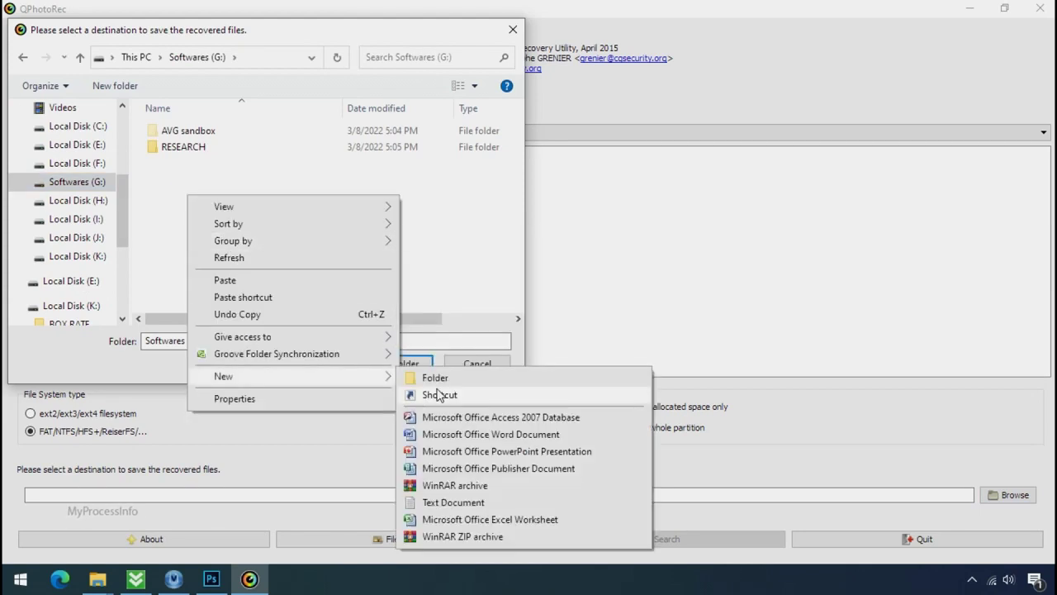
pyautogui.click(438, 380)
pyautogui.write('Recovery')
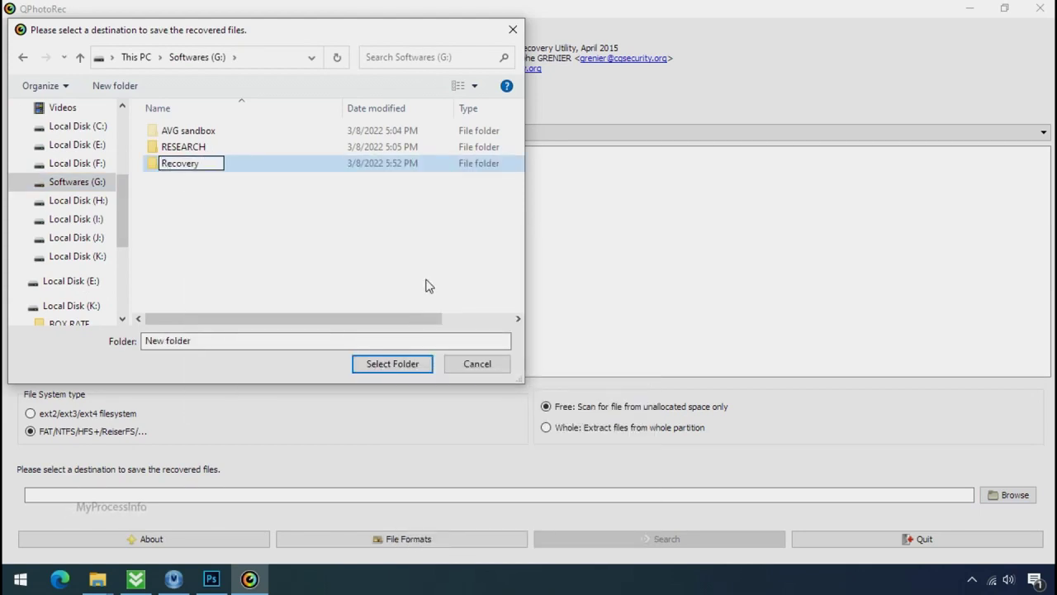
pyautogui.press('Return')
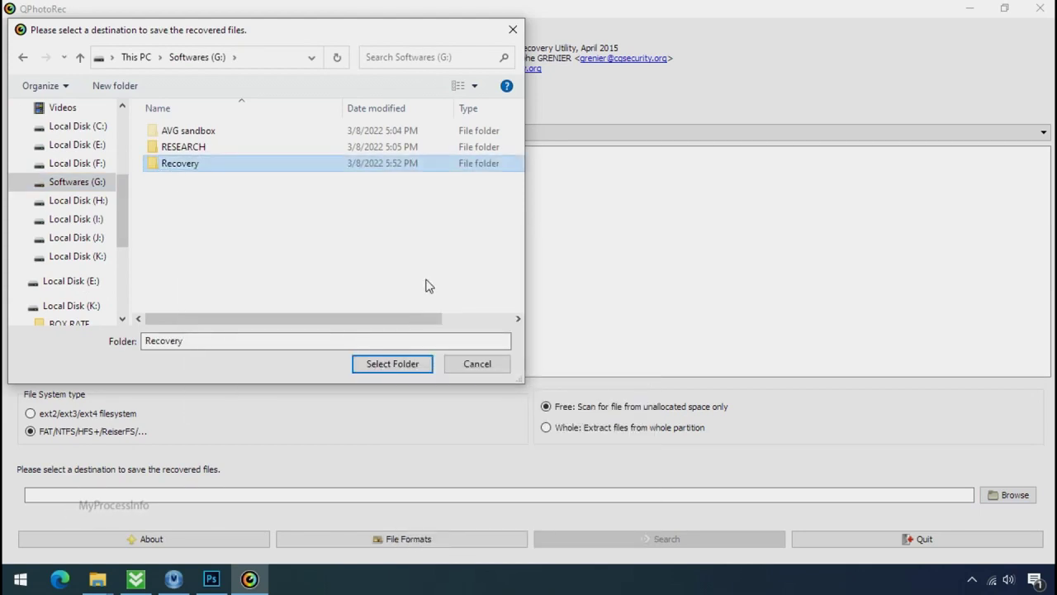
pyautogui.click(393, 369)
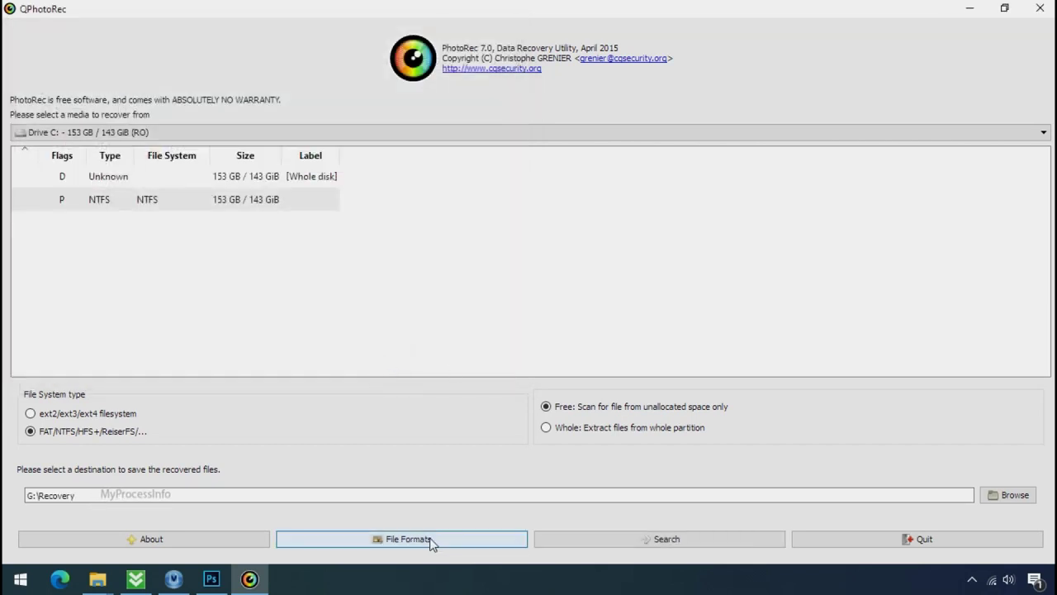
pyautogui.click(666, 542)
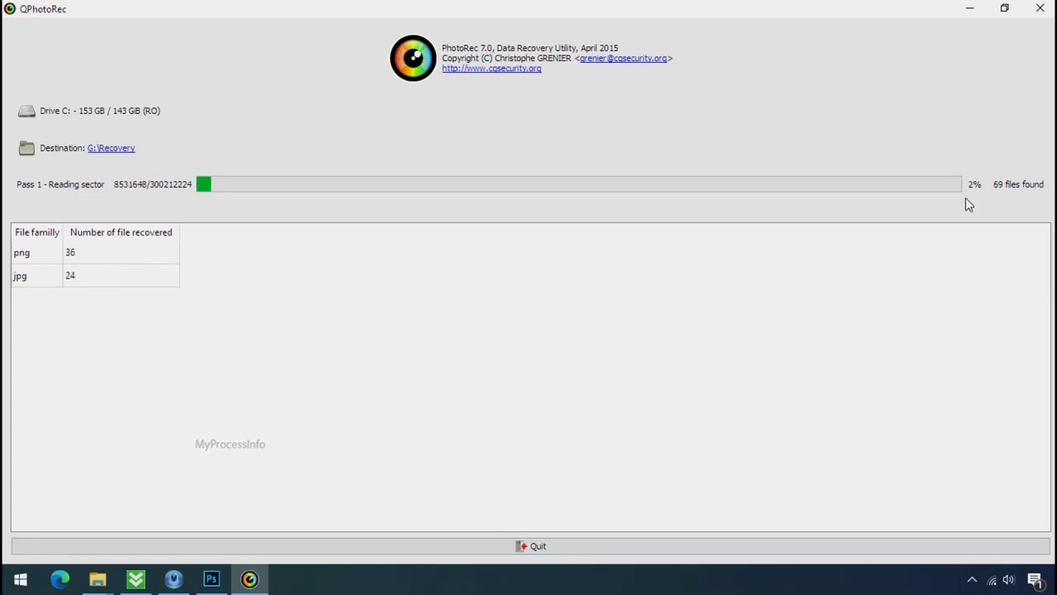
# Restore the QPhotoRec window down and open the Recovery folder on drive G
pyautogui.click(1004, 10)
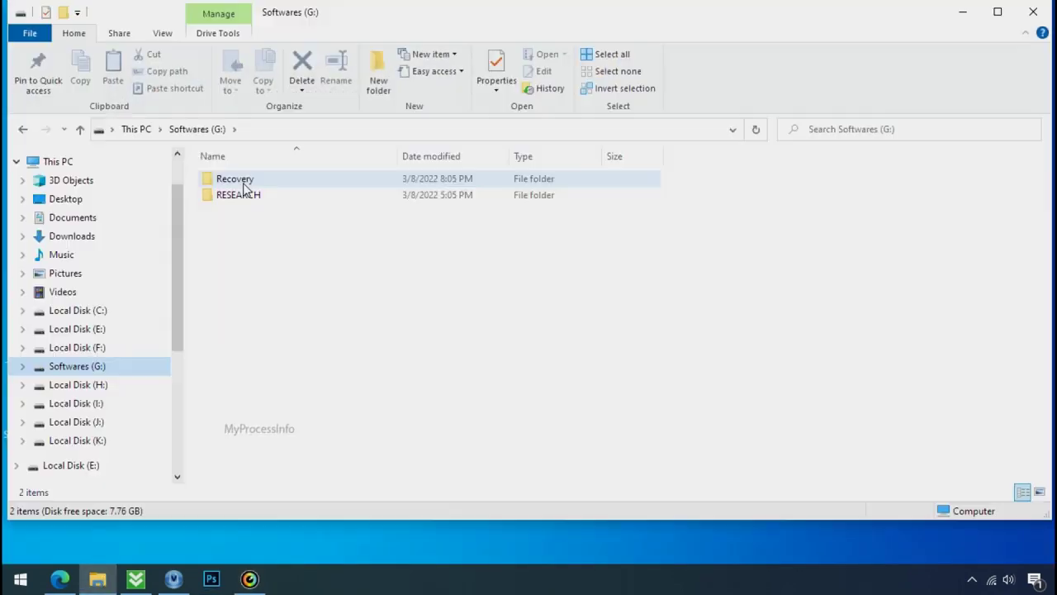
pyautogui.doubleClick(239, 180)
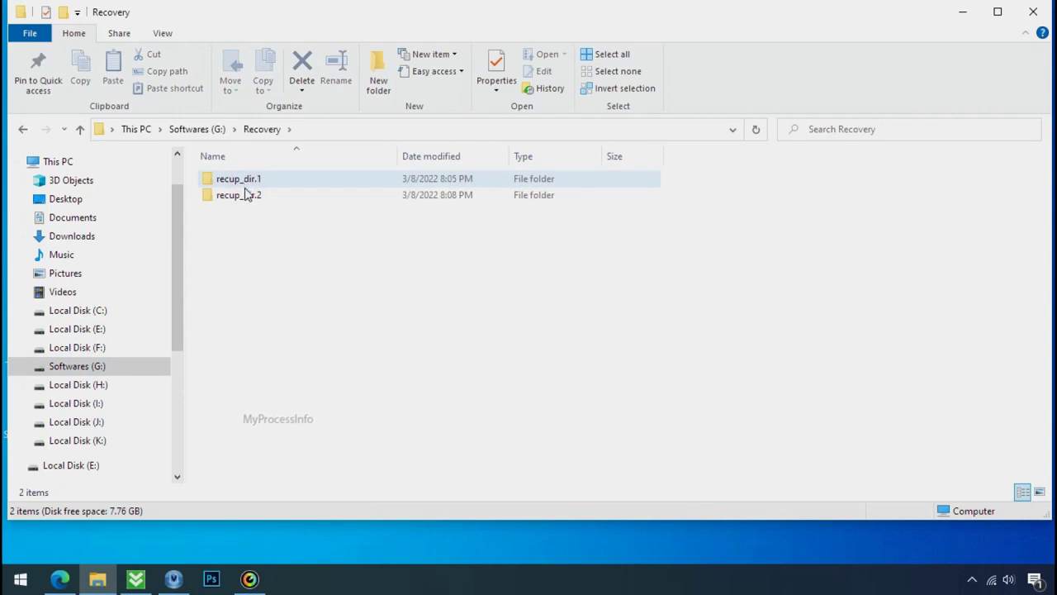
# Open recup_dir.3 in G:\Recovery and scroll through the recovered PNG, JPG and PDF files
pyautogui.doubleClick(247, 194)
pyautogui.scroll(-5, 407, 283)
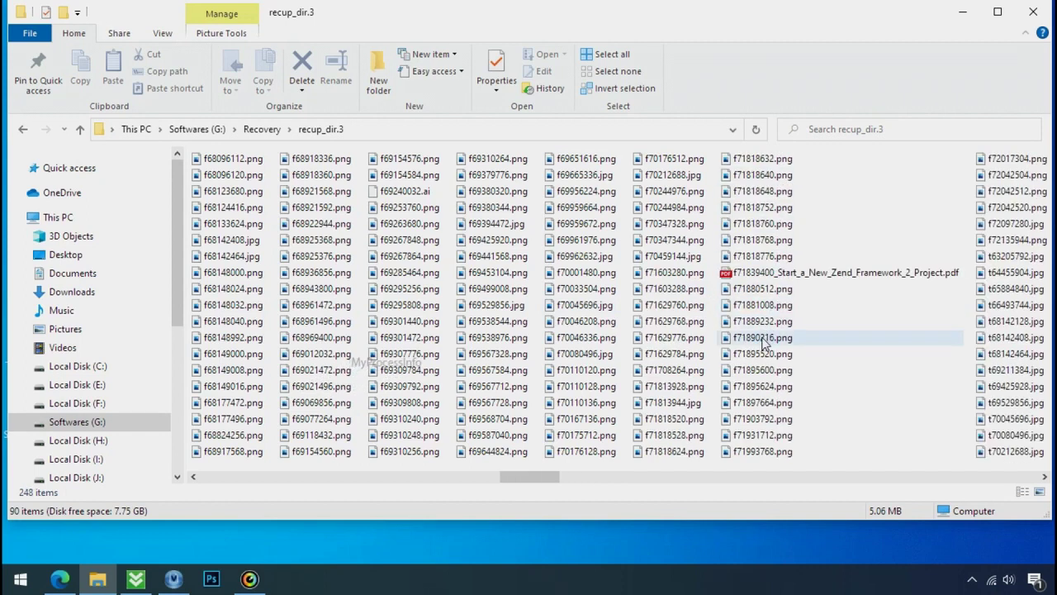
pyautogui.scroll(-4, 764, 340)
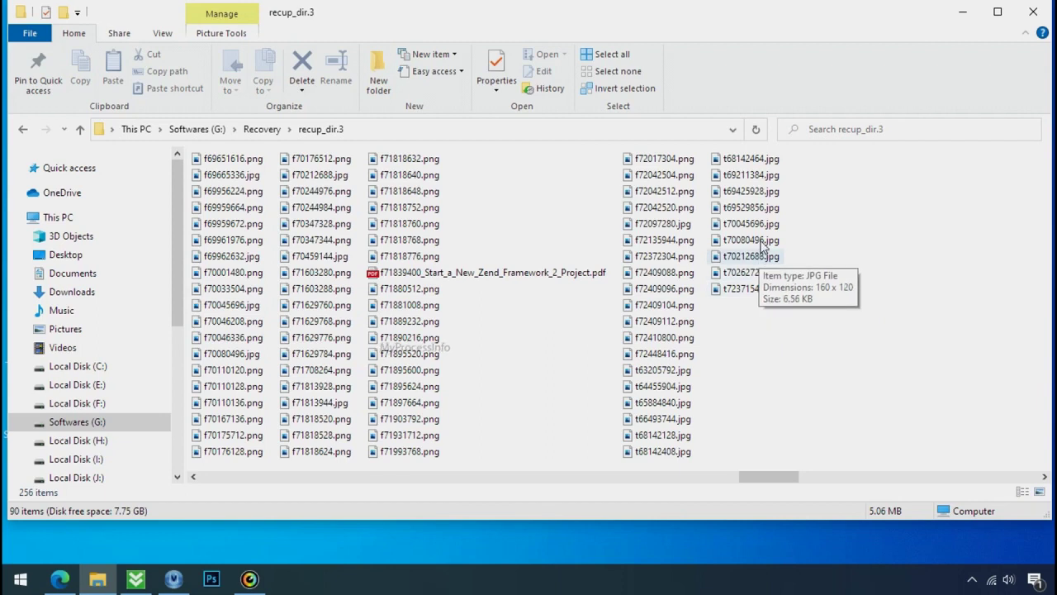